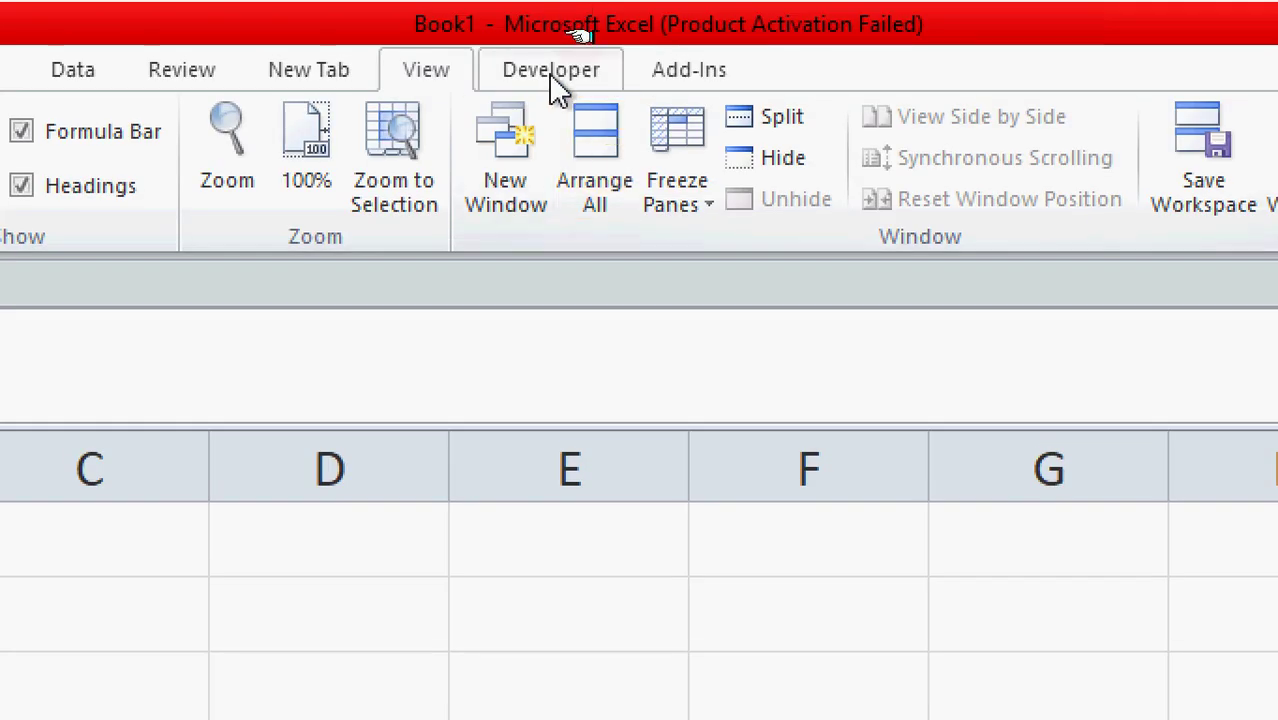
# Open the Visual Basic editor from the Developer tab and insert a blank UserForm1.
pyautogui.click(551, 72)
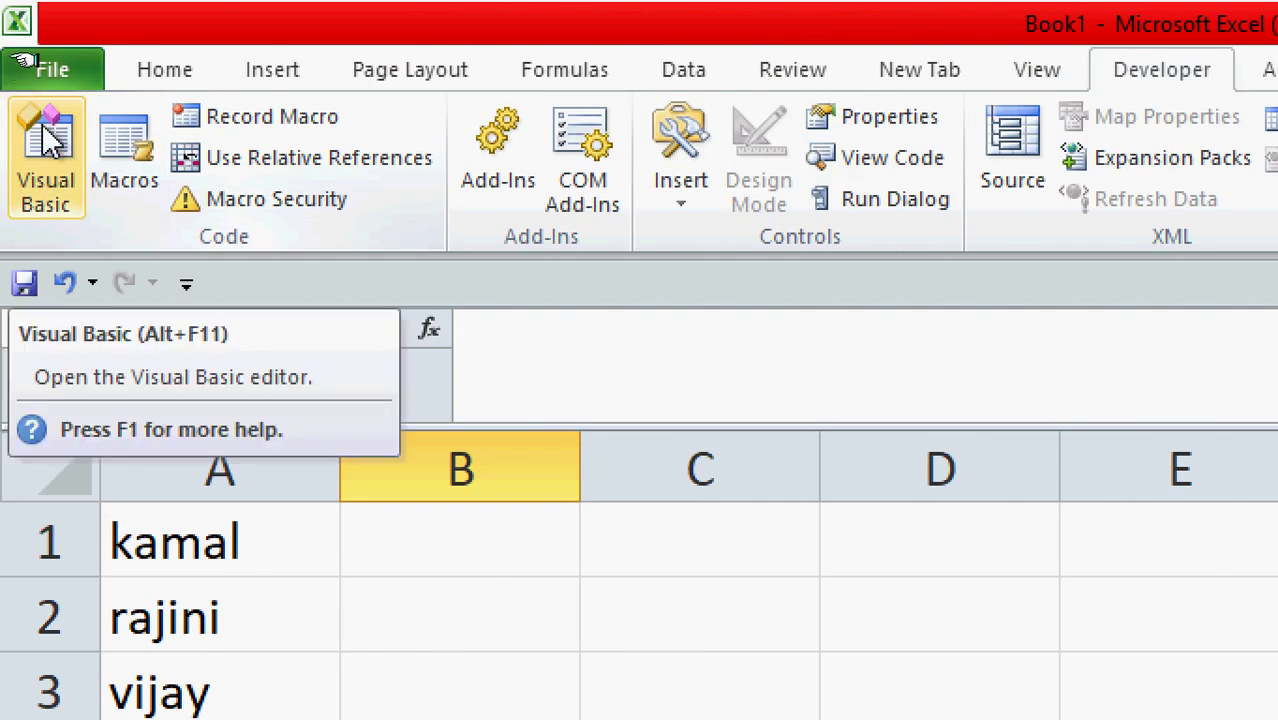
pyautogui.click(33, 170)
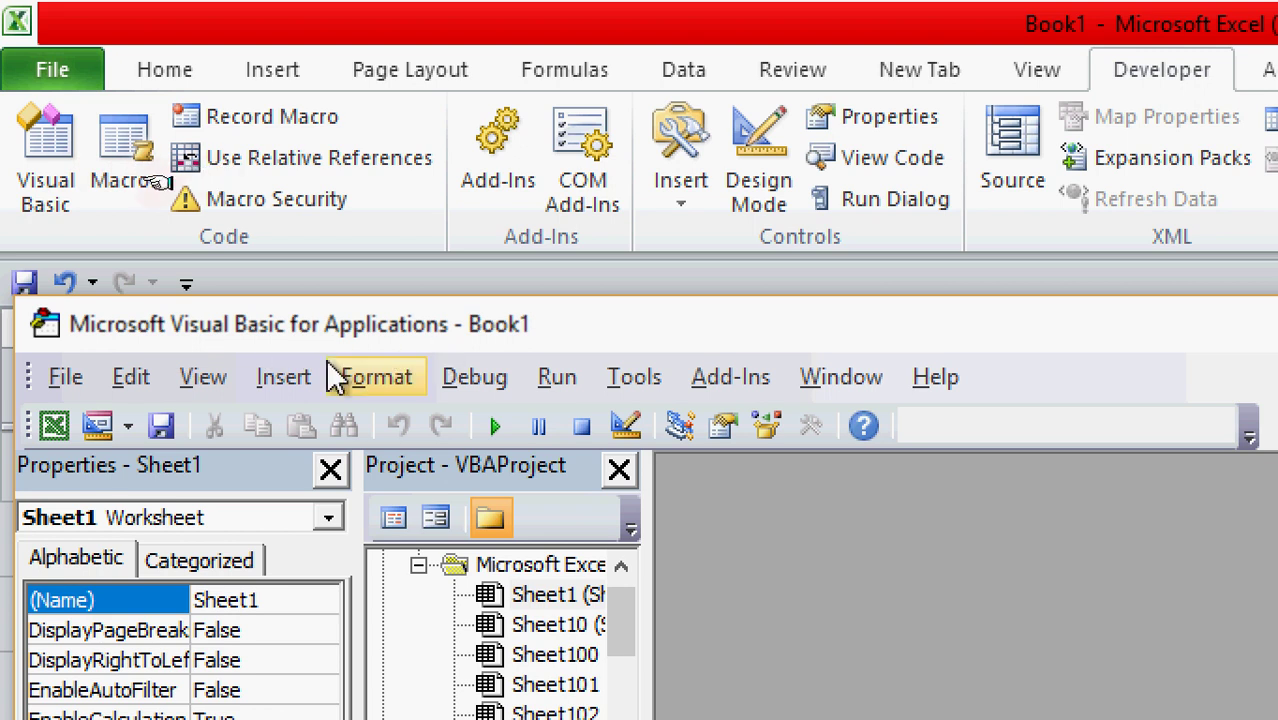
pyautogui.click(281, 380)
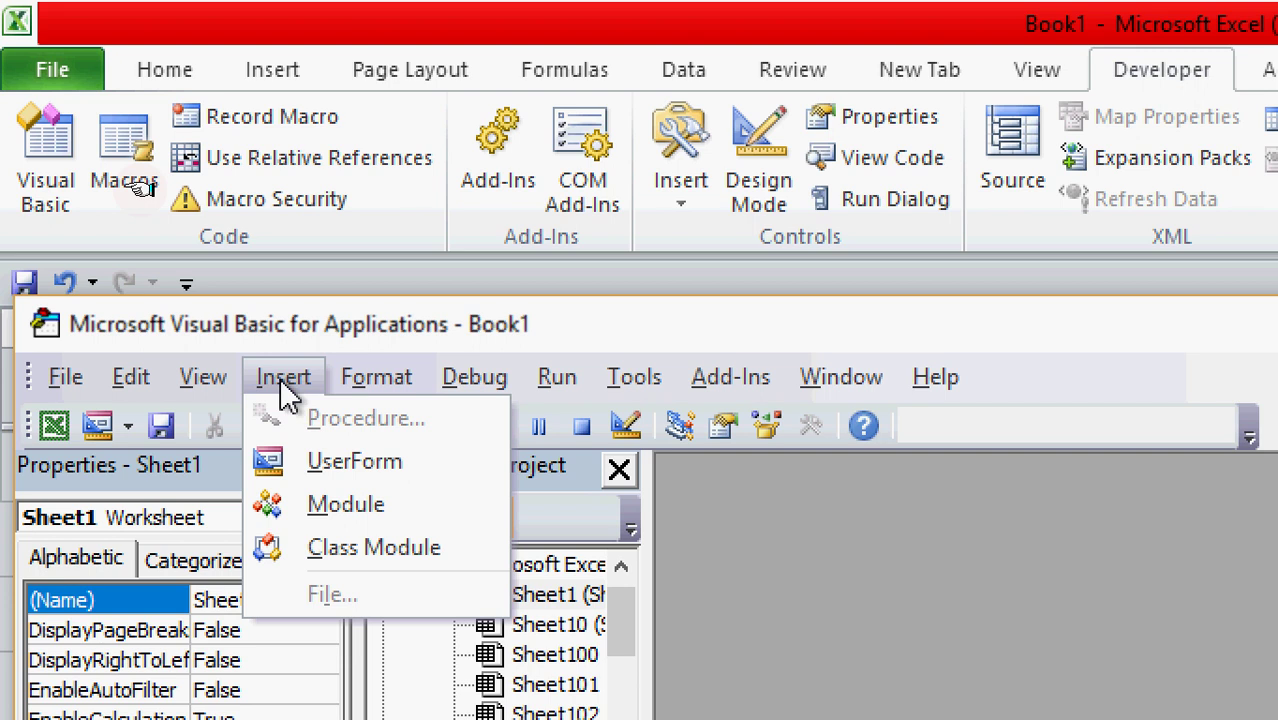
pyautogui.click(354, 462)
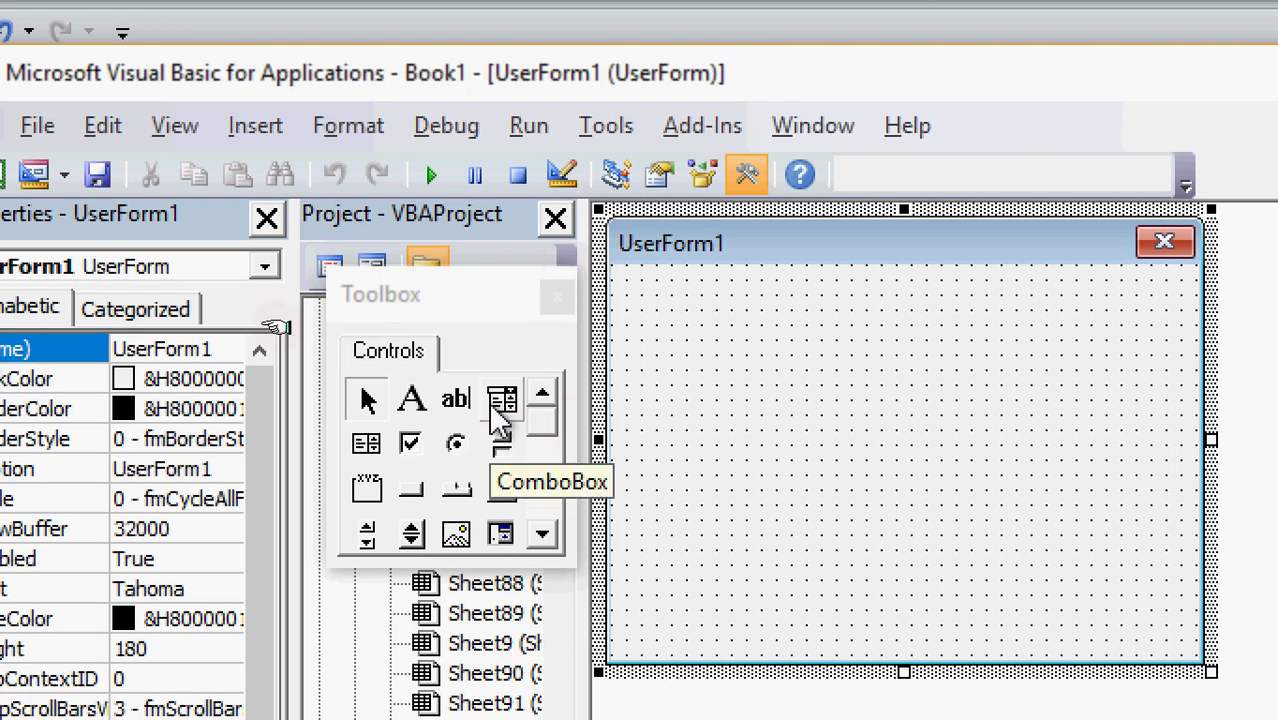
# Draw a list box at the top-left of UserForm1 and stretch it tall.
pyautogui.click(367, 441)
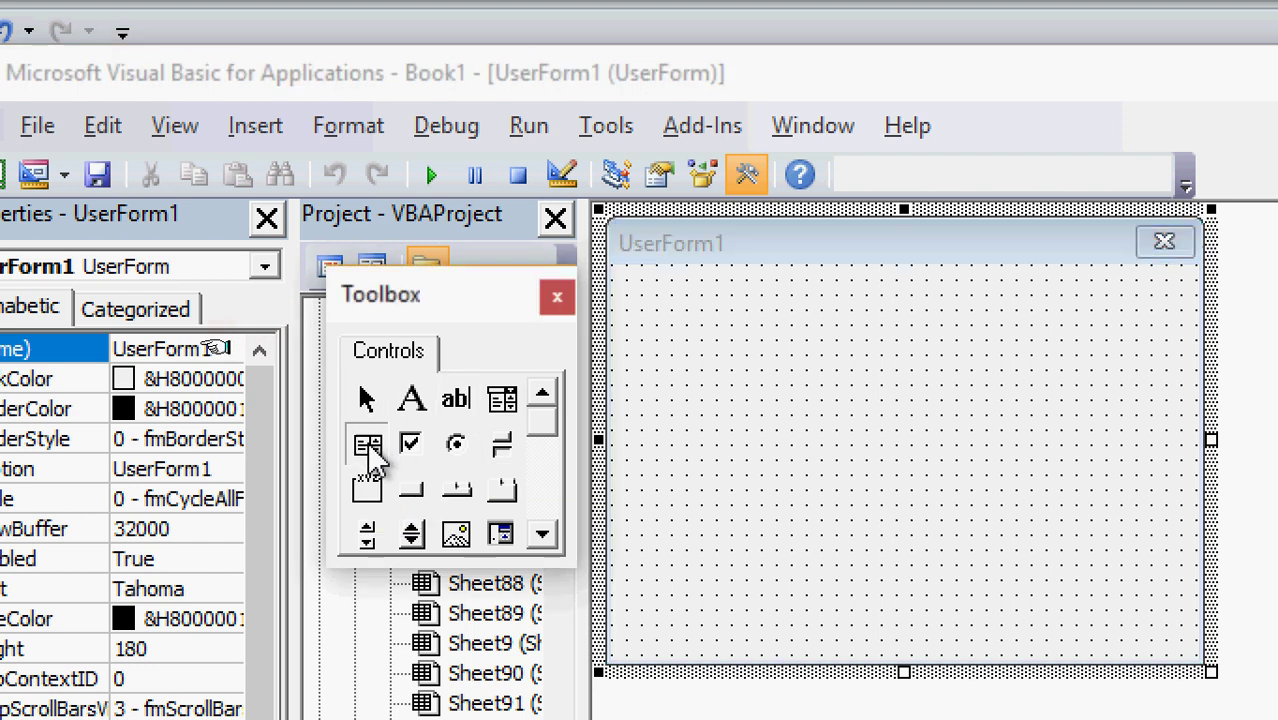
pyautogui.click(637, 278)
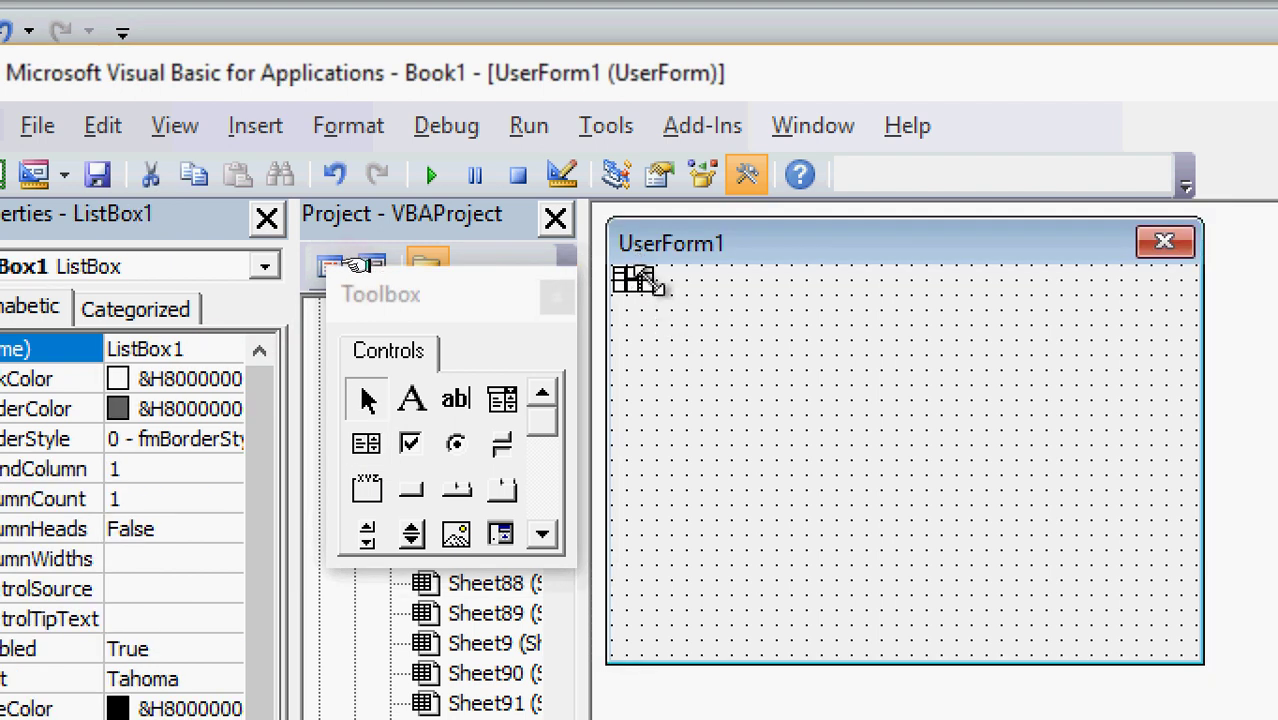
pyautogui.moveTo(652, 290); pyautogui.dragTo(840, 440)
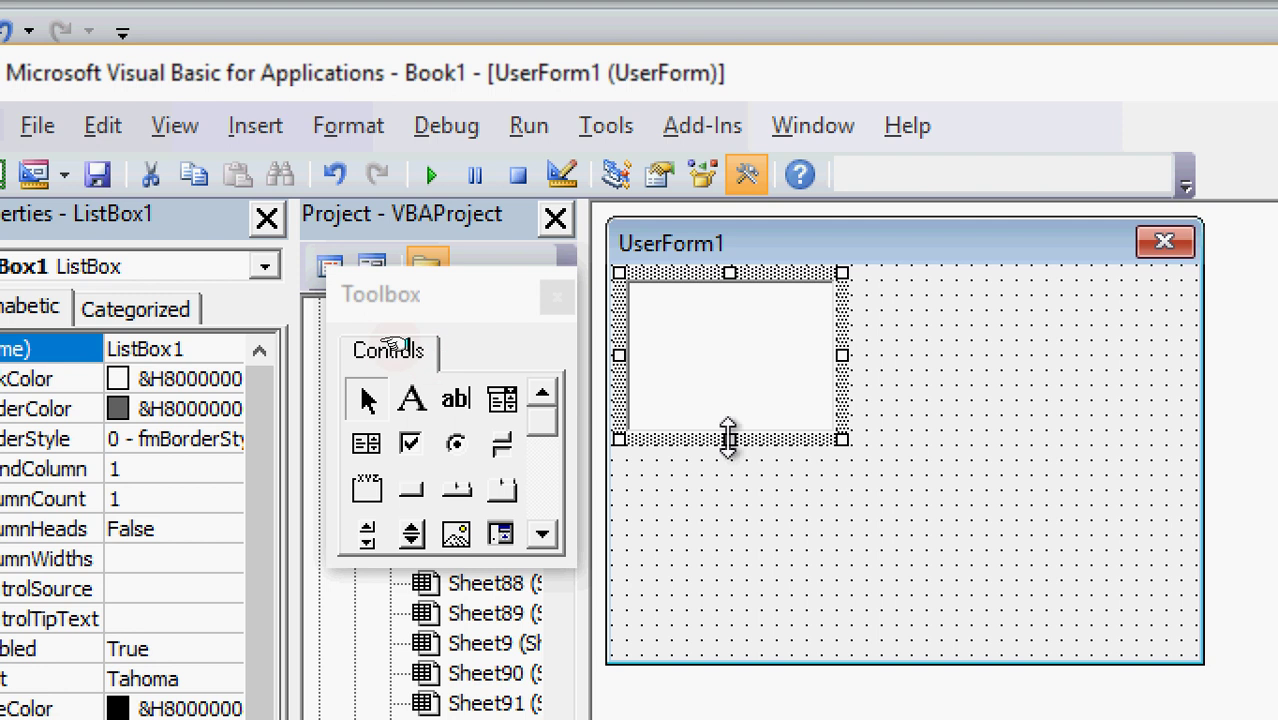
pyautogui.moveTo(730, 440); pyautogui.dragTo(733, 537)
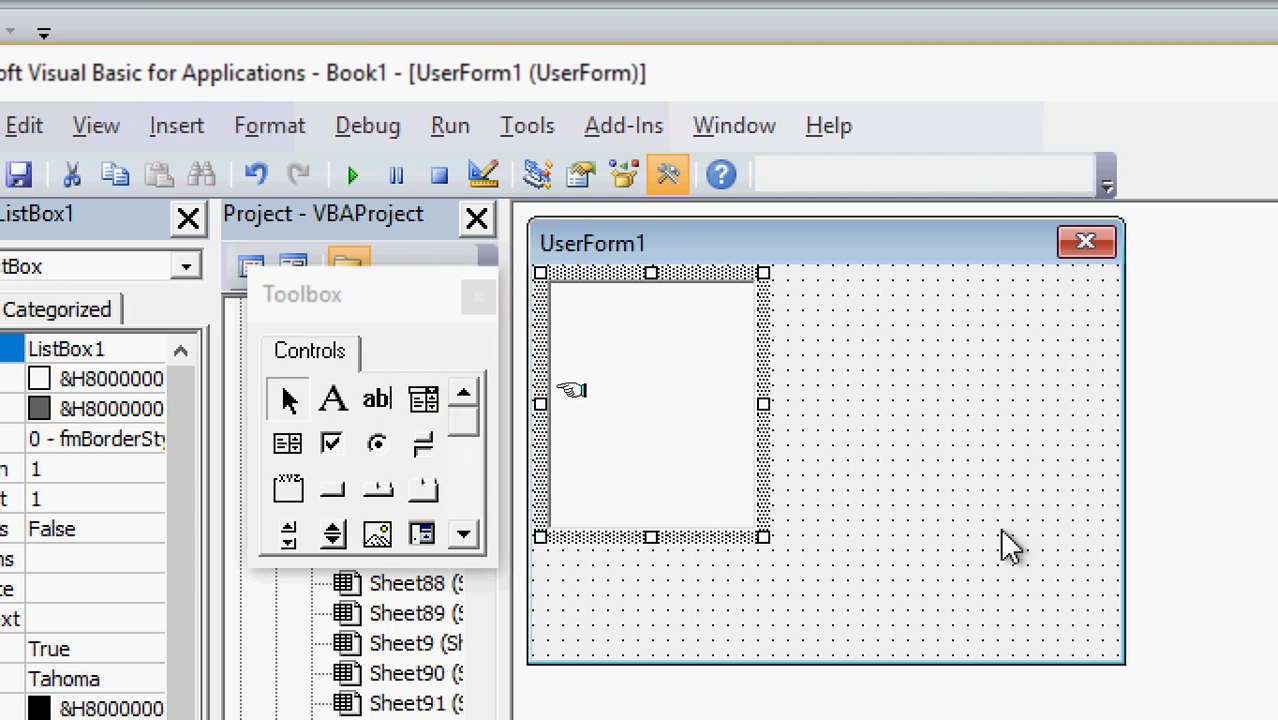
# Draw an image box filling the right side of the form, beside the list box.
pyautogui.click(375, 536)
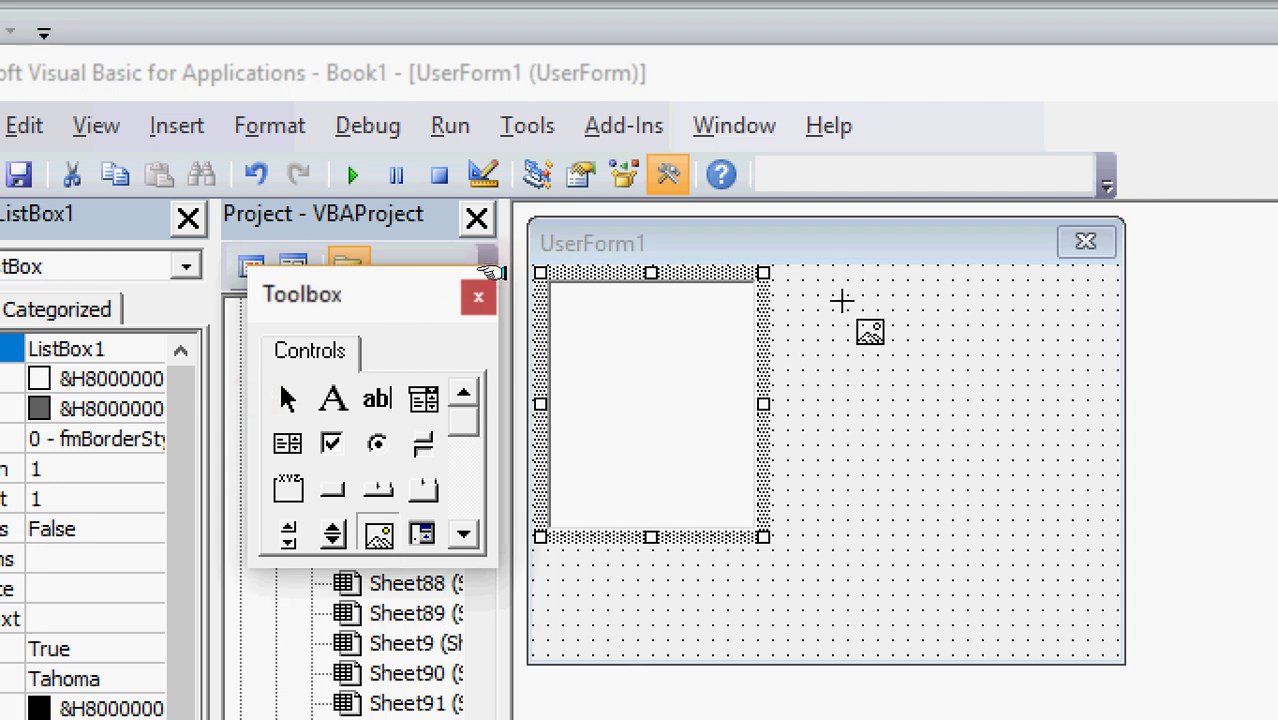
pyautogui.moveTo(848, 281)
pyautogui.mouseDown()
pyautogui.moveTo(1033, 575)
pyautogui.moveTo(1105, 565)
pyautogui.mouseUp()
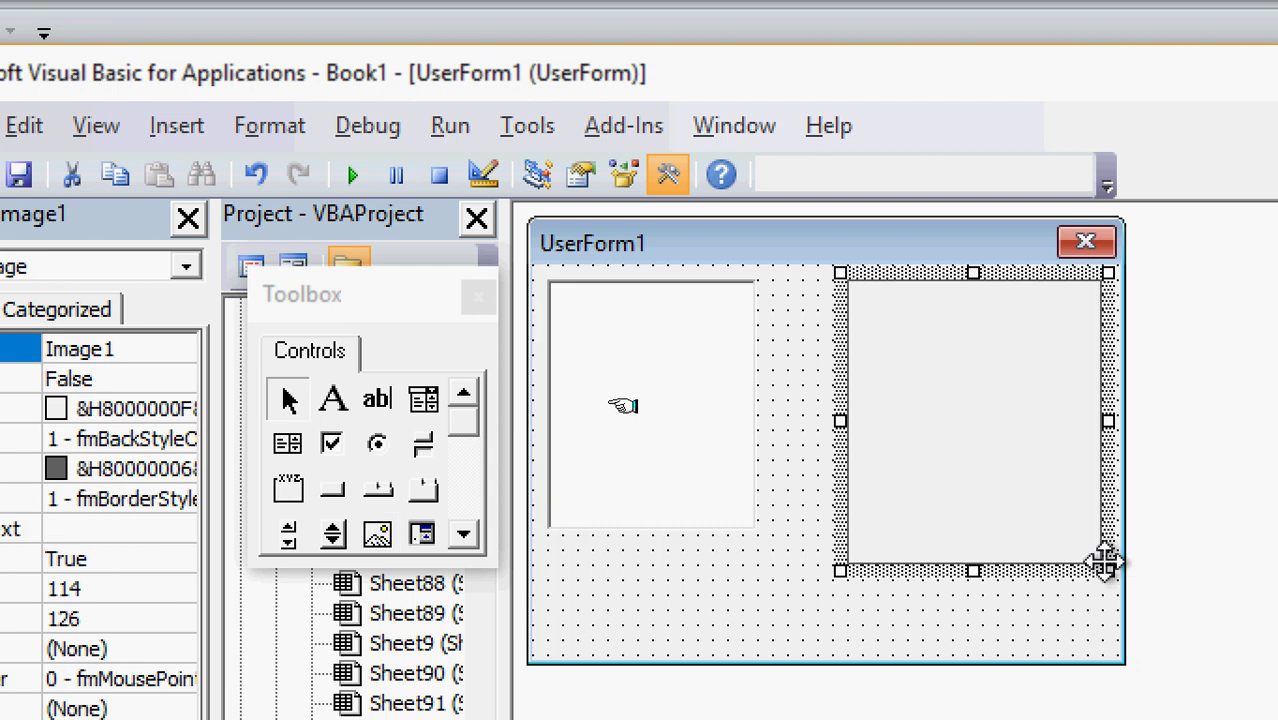
pyautogui.click(630, 434)
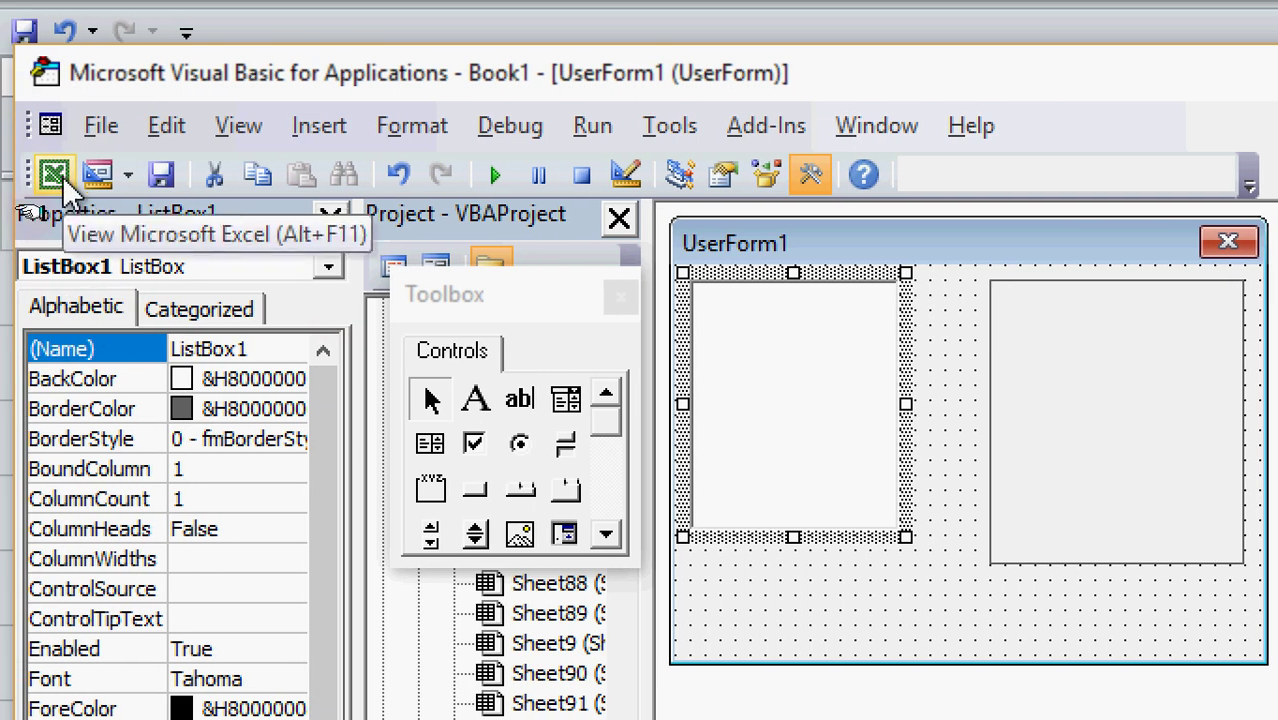
# Name the actor names in A1:A10 'actor' using the Name Box.
pyautogui.click(54, 174)
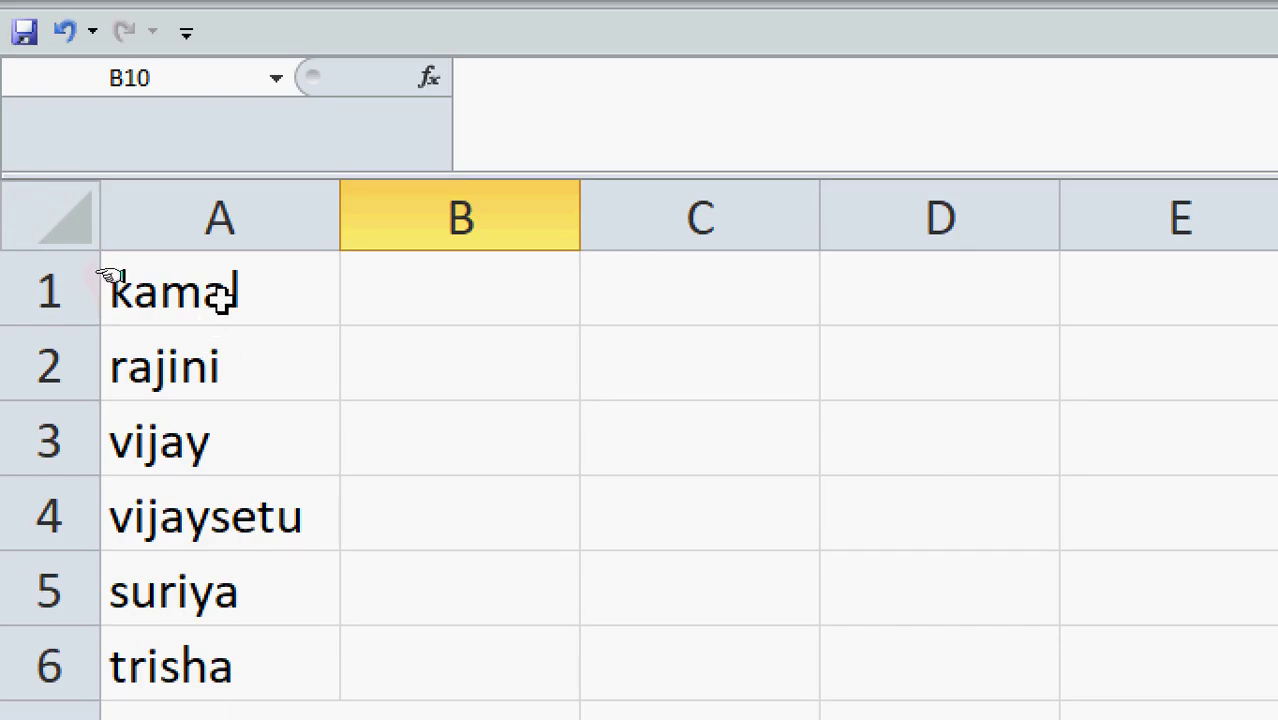
pyautogui.moveTo(245, 290)
pyautogui.mouseDown()
pyautogui.moveTo(261, 558)
pyautogui.moveTo(282, 628)
pyautogui.mouseUp()
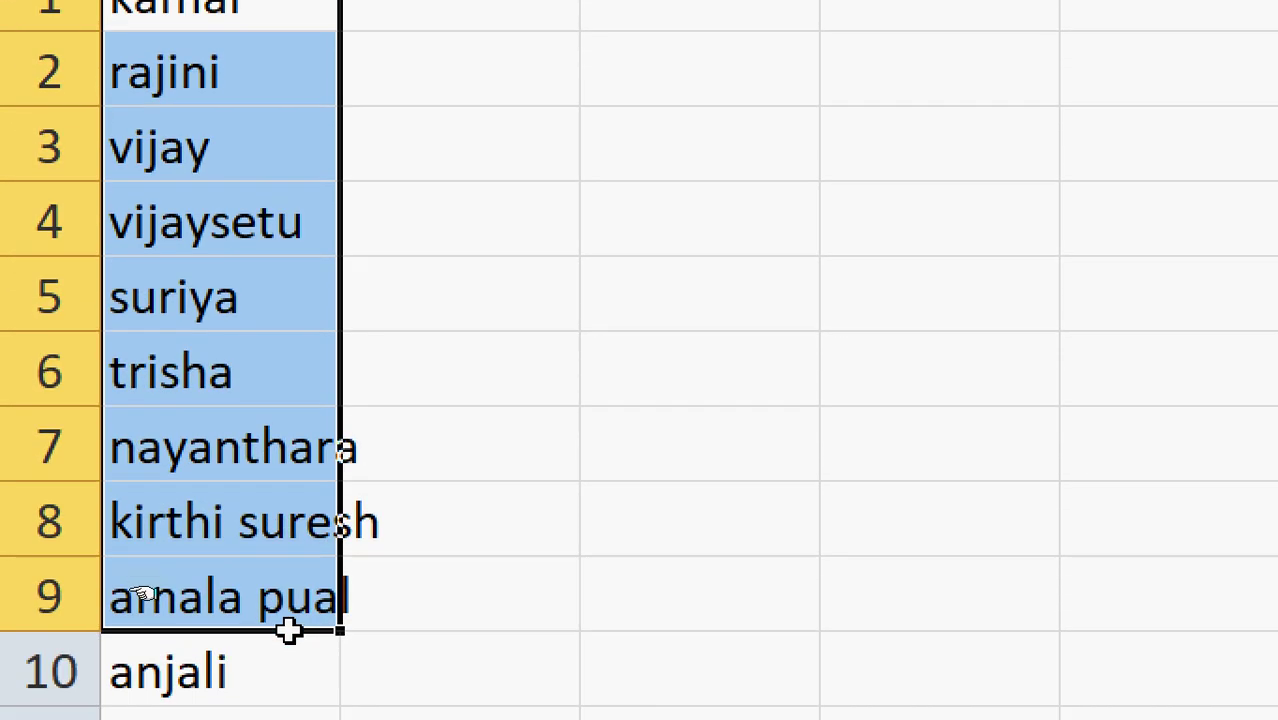
pyautogui.moveTo(282, 628); pyautogui.dragTo(288, 632)
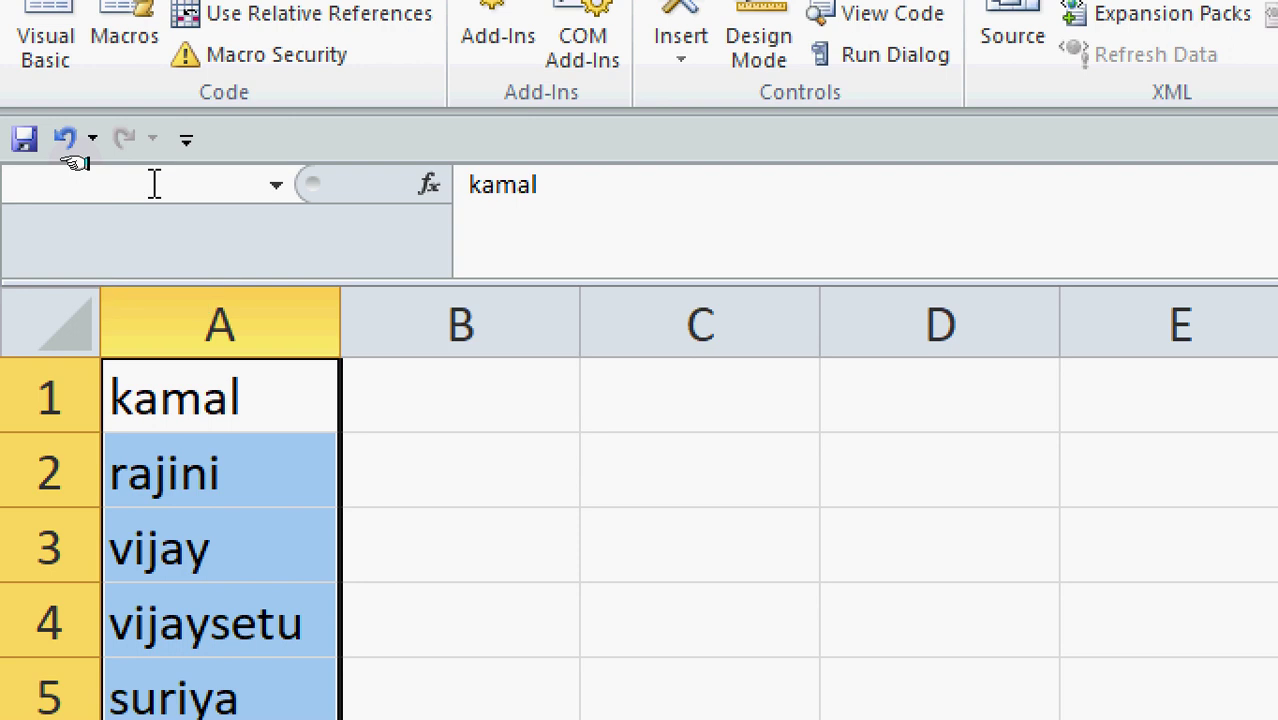
pyautogui.click(152, 184)
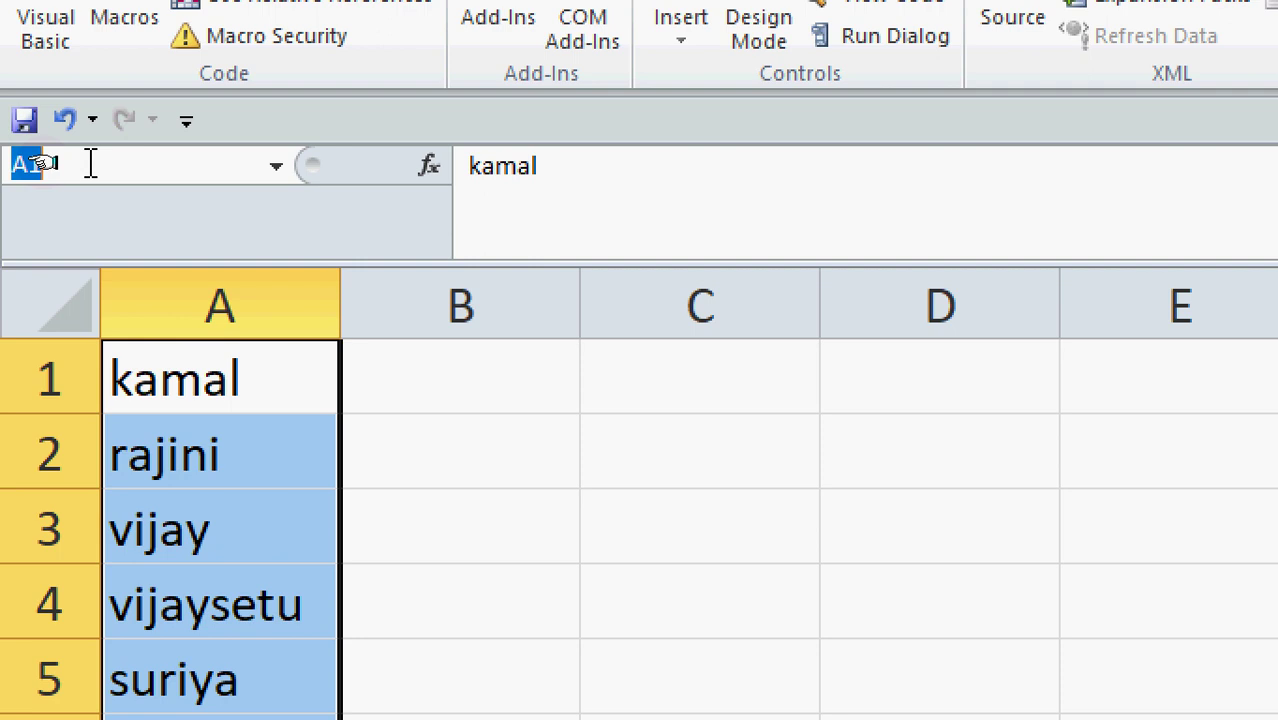
pyautogui.write('actor')
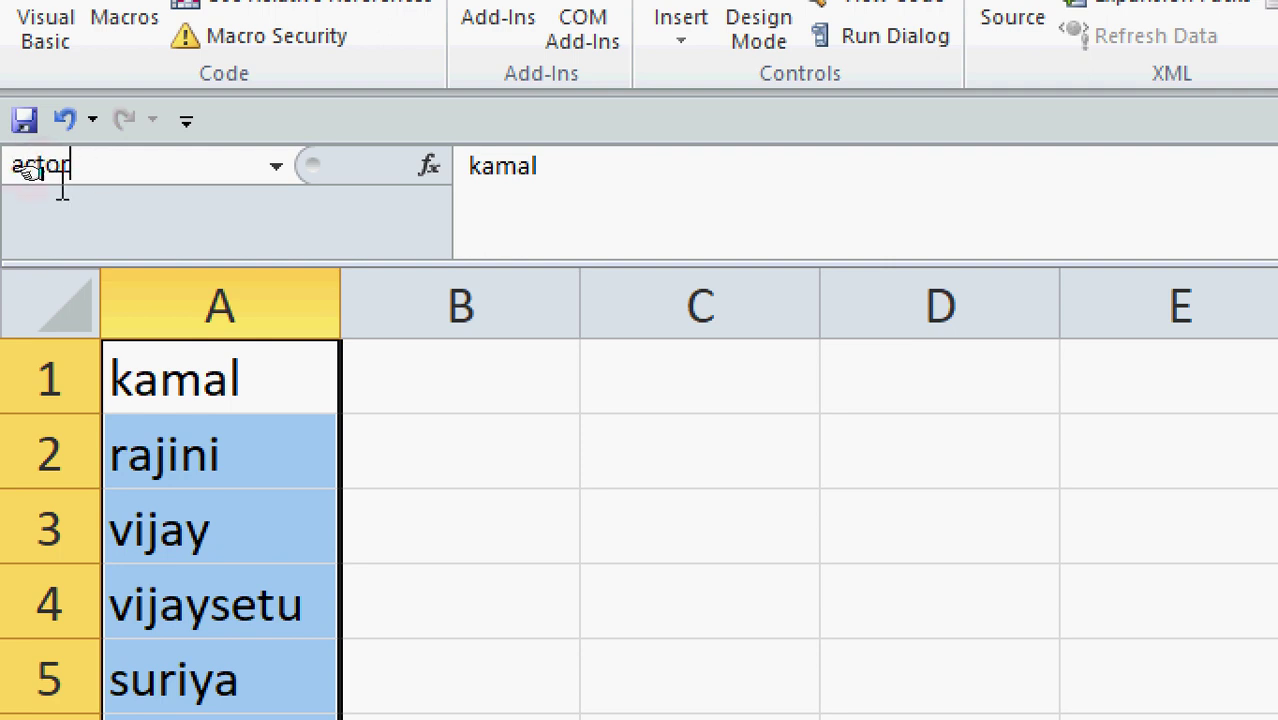
pyautogui.press('Return')
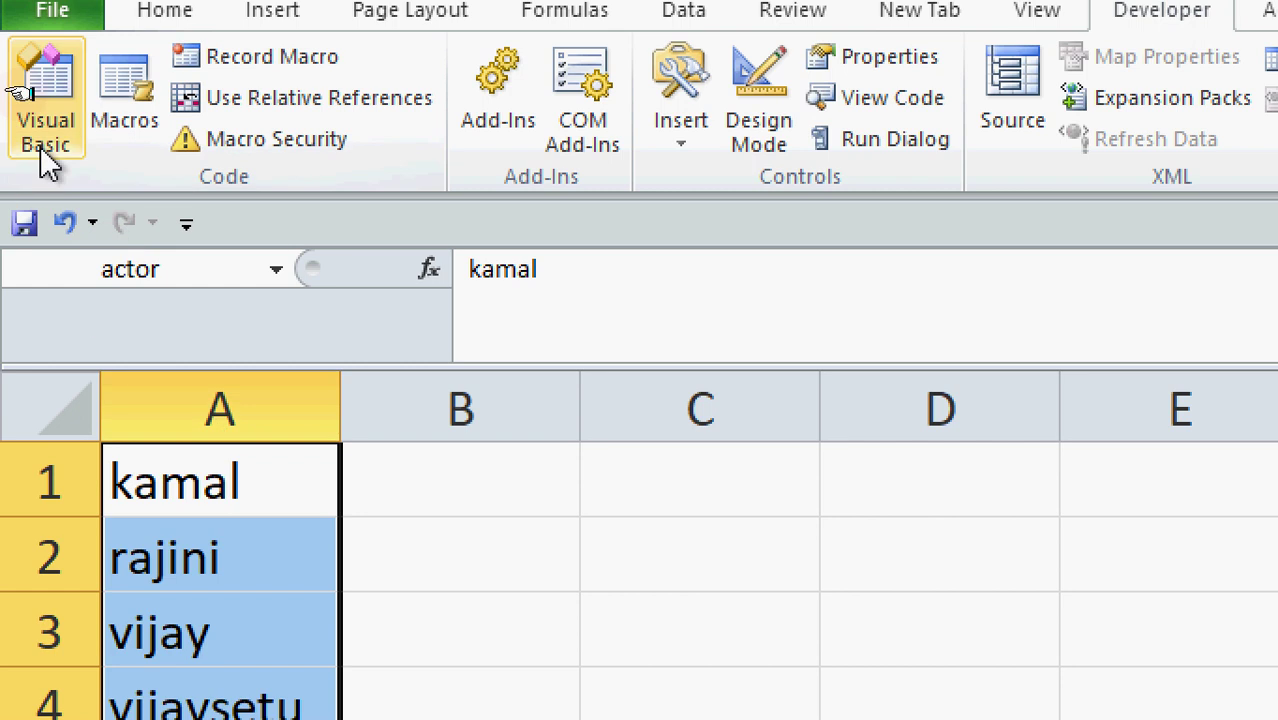
# Set ListBox1's RowSource property to actor so it lists kamal through anjali.
pyautogui.click(45, 91)
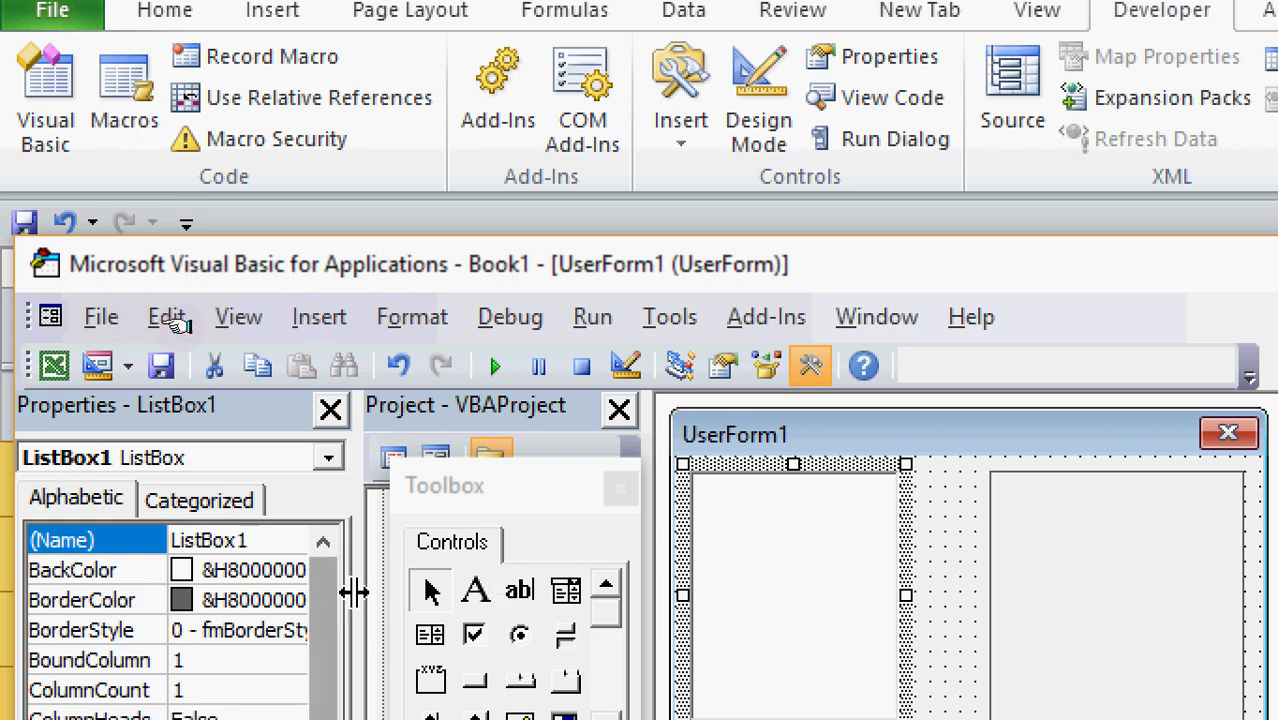
pyautogui.moveTo(311, 626)
pyautogui.mouseDown()
pyautogui.moveTo(305, 648)
pyautogui.moveTo(308, 629)
pyautogui.mouseUp()
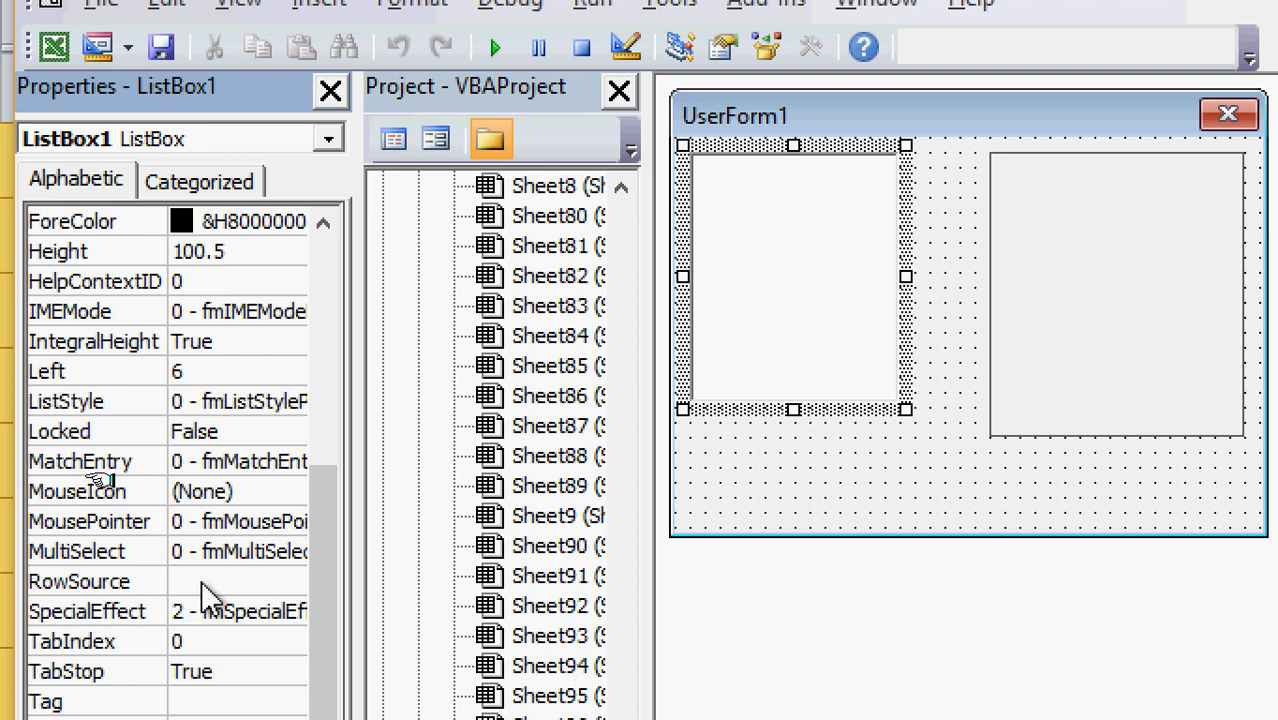
pyautogui.click(207, 581)
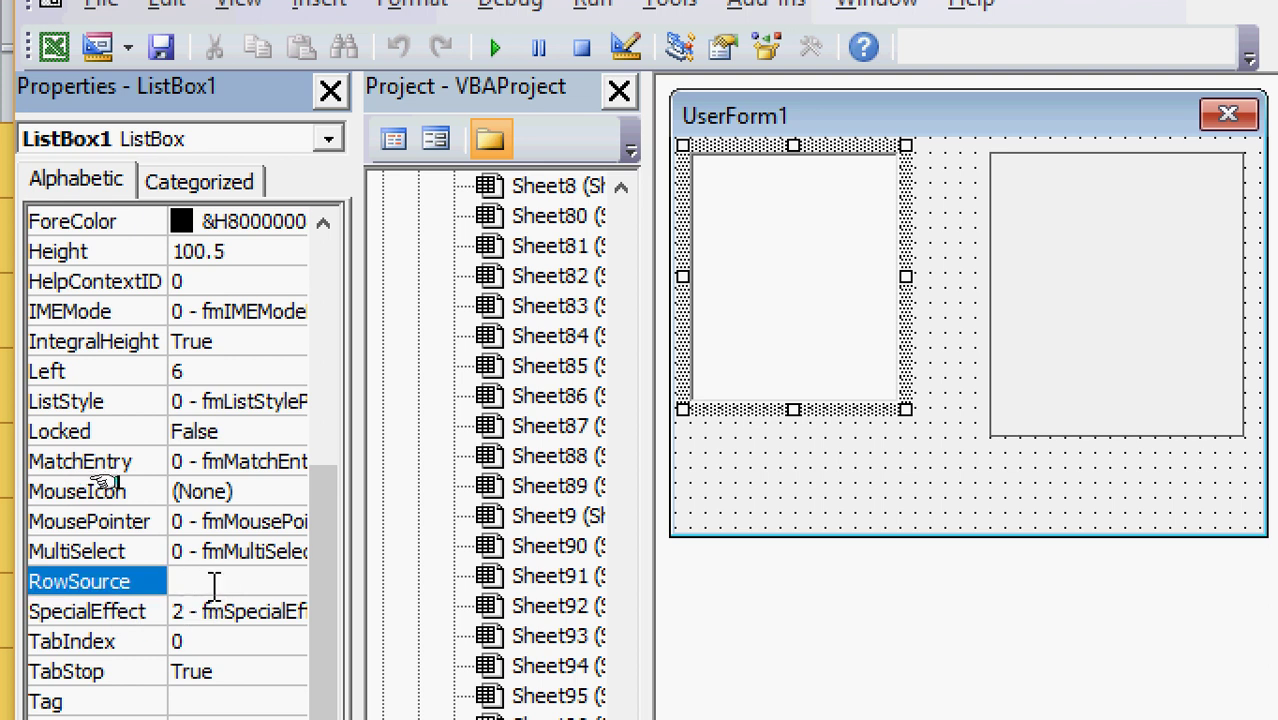
pyautogui.write('ac')
pyautogui.write('tor')
pyautogui.press('Return')
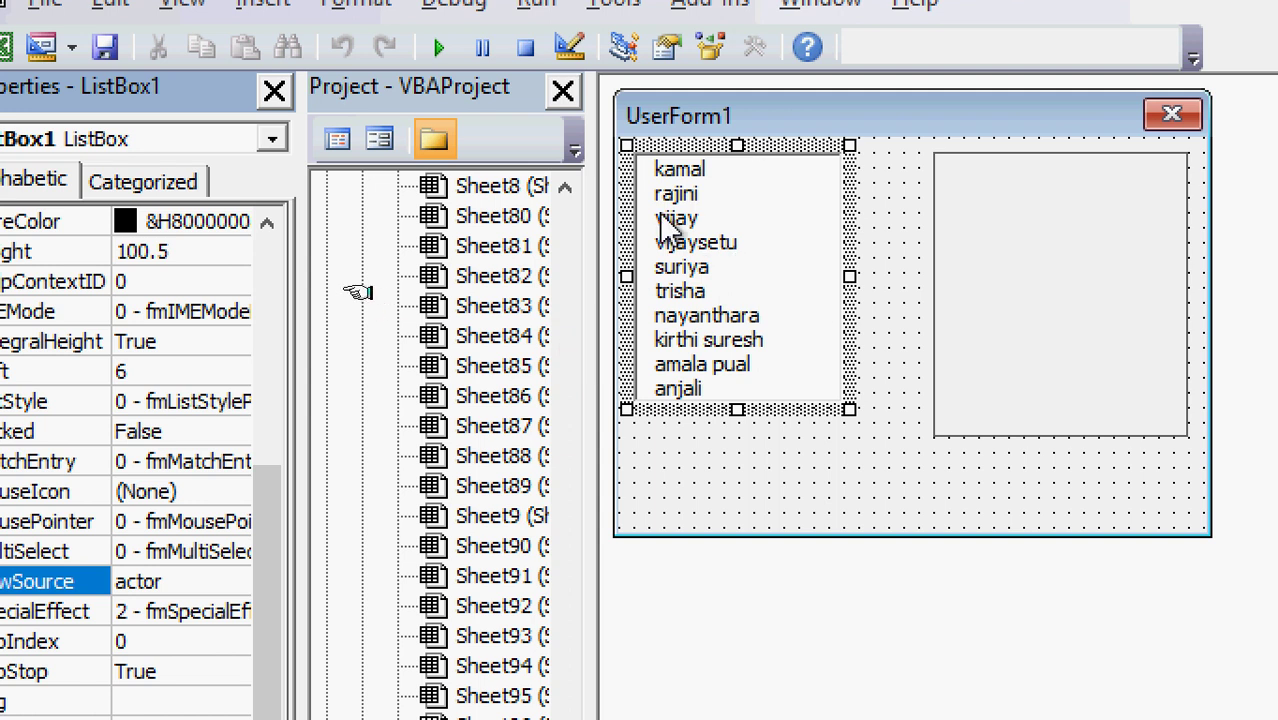
# Create the empty ListBox1_Click procedure, then return to the Book1 worksheet.
pyautogui.click(750, 220)
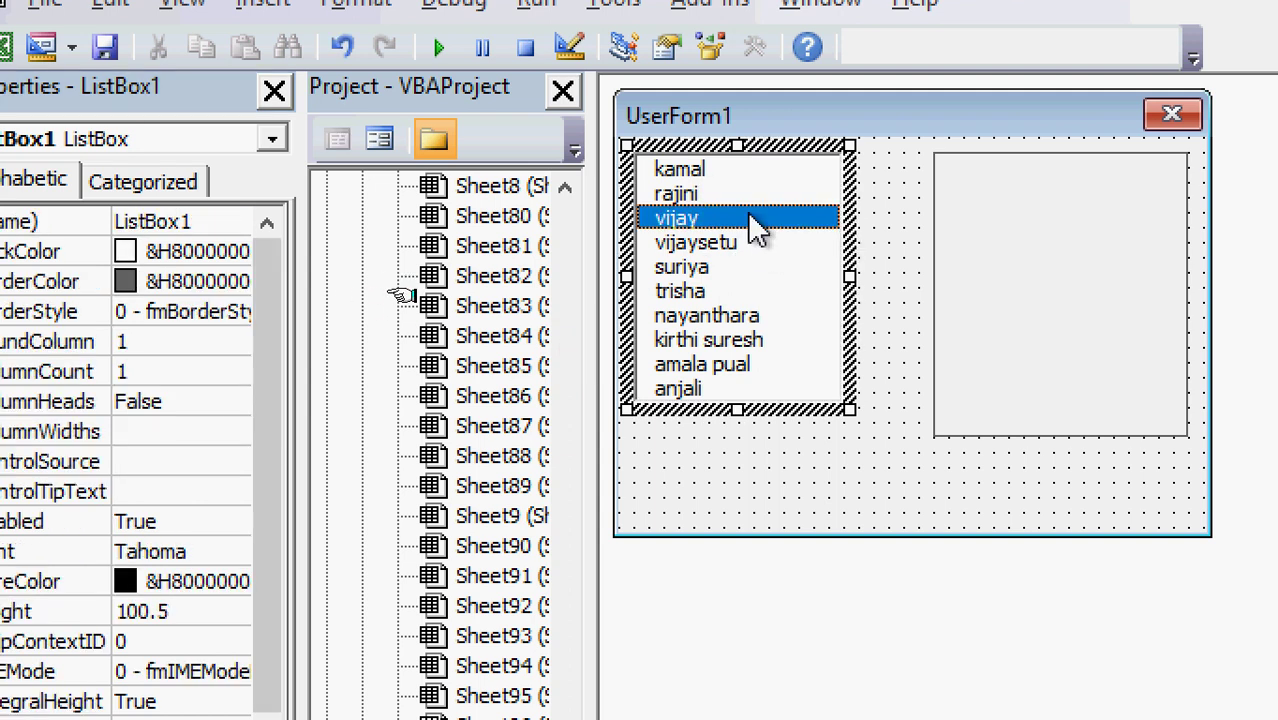
pyautogui.click(778, 267)
pyautogui.click(866, 240)
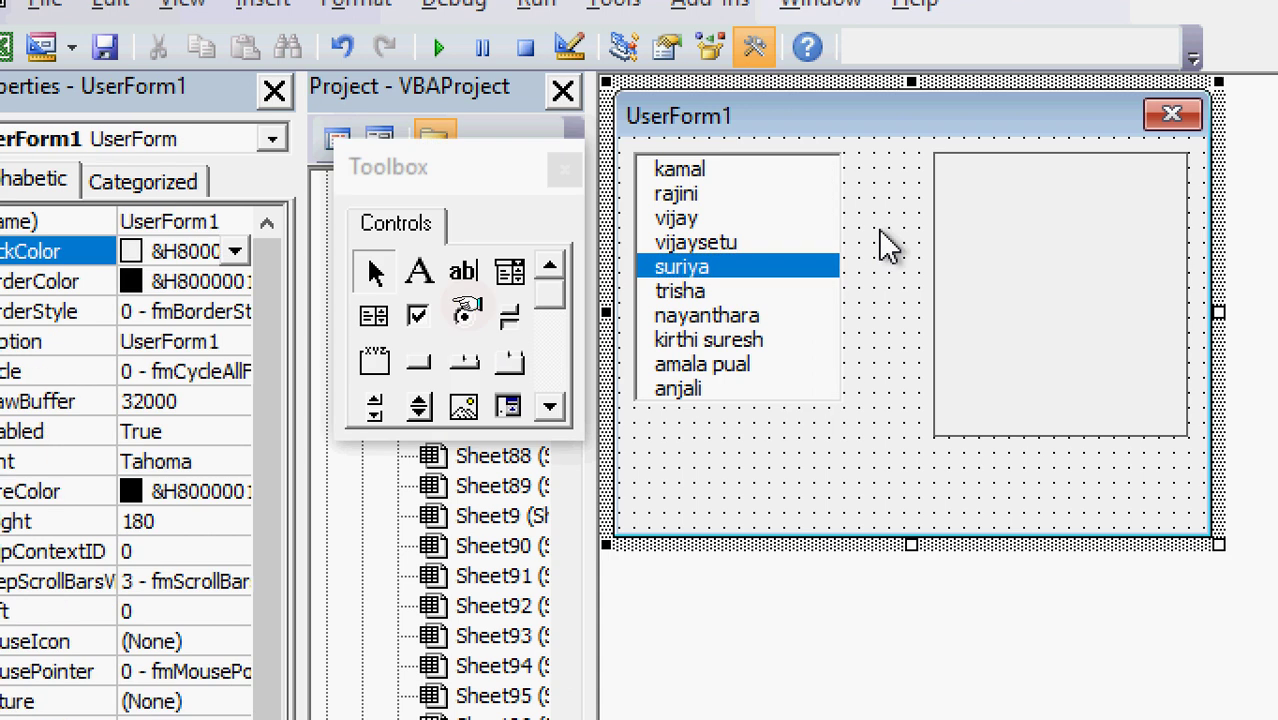
pyautogui.doubleClick(790, 362)
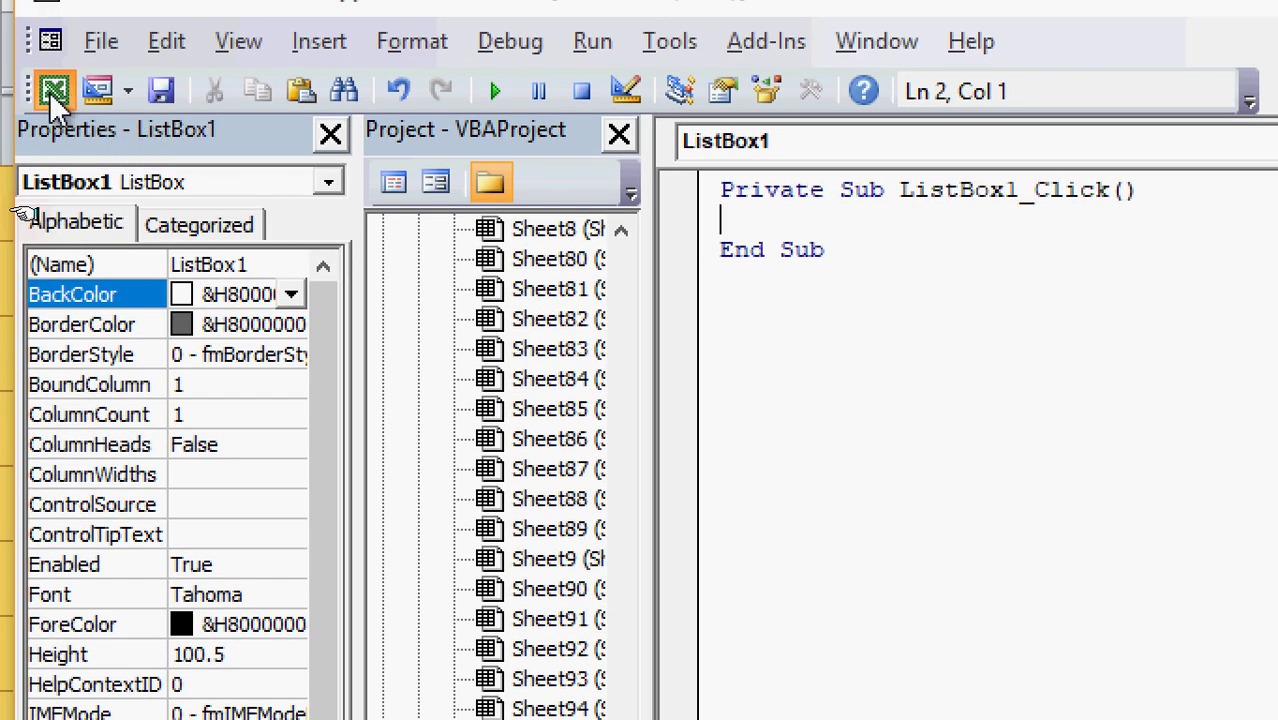
pyautogui.click(50, 93)
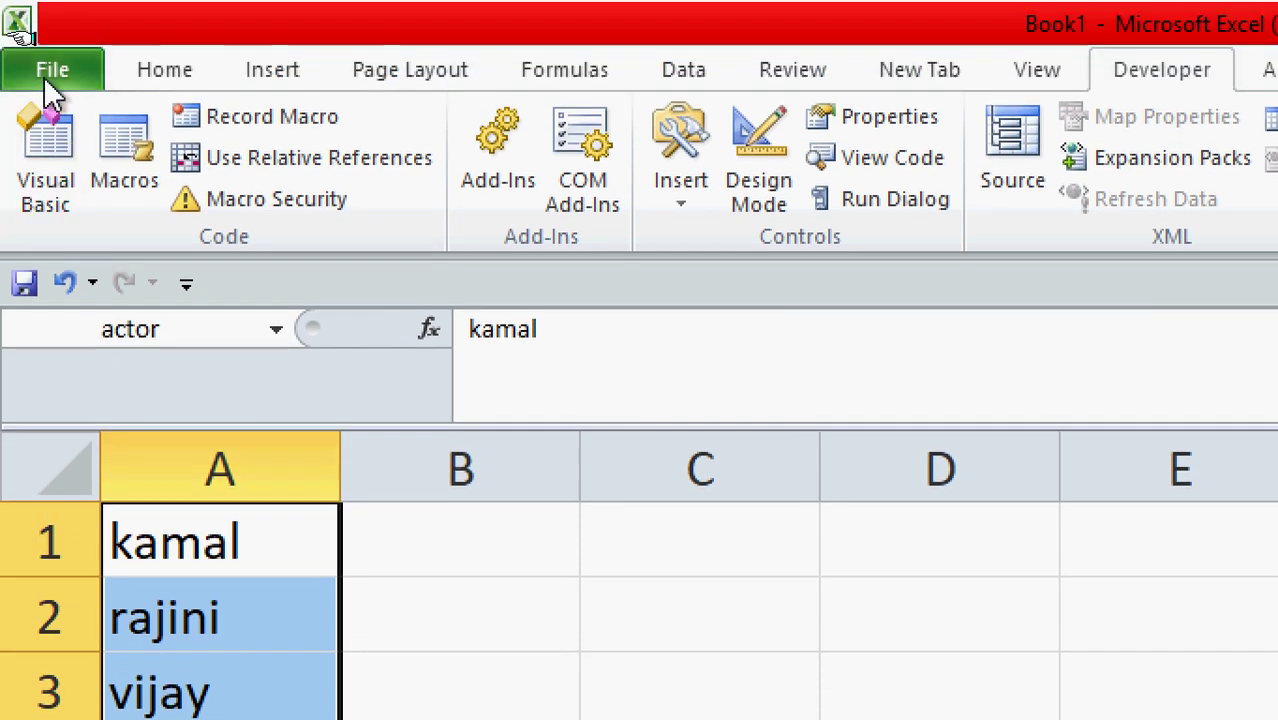
# Begin saving the workbook into Downloads\actor, typing listbox5 as the file name.
pyautogui.click(45, 70)
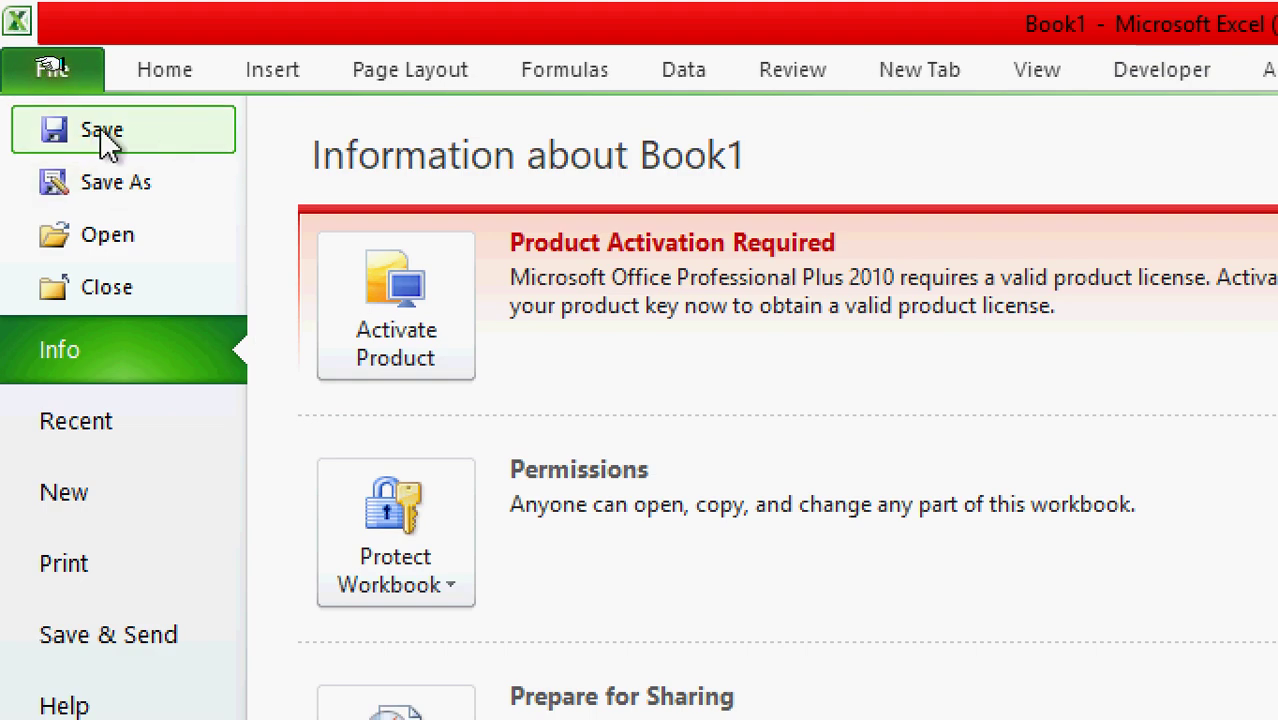
pyautogui.click(72, 140)
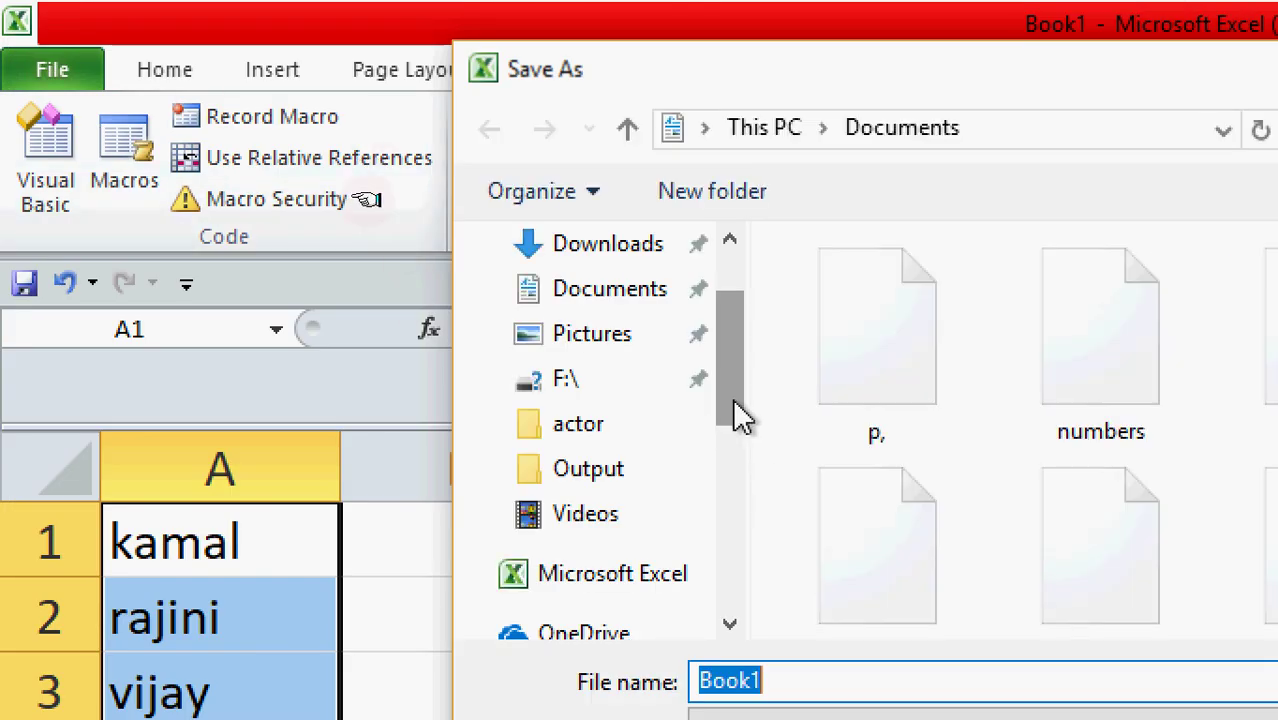
pyautogui.scroll(1, 730, 290)
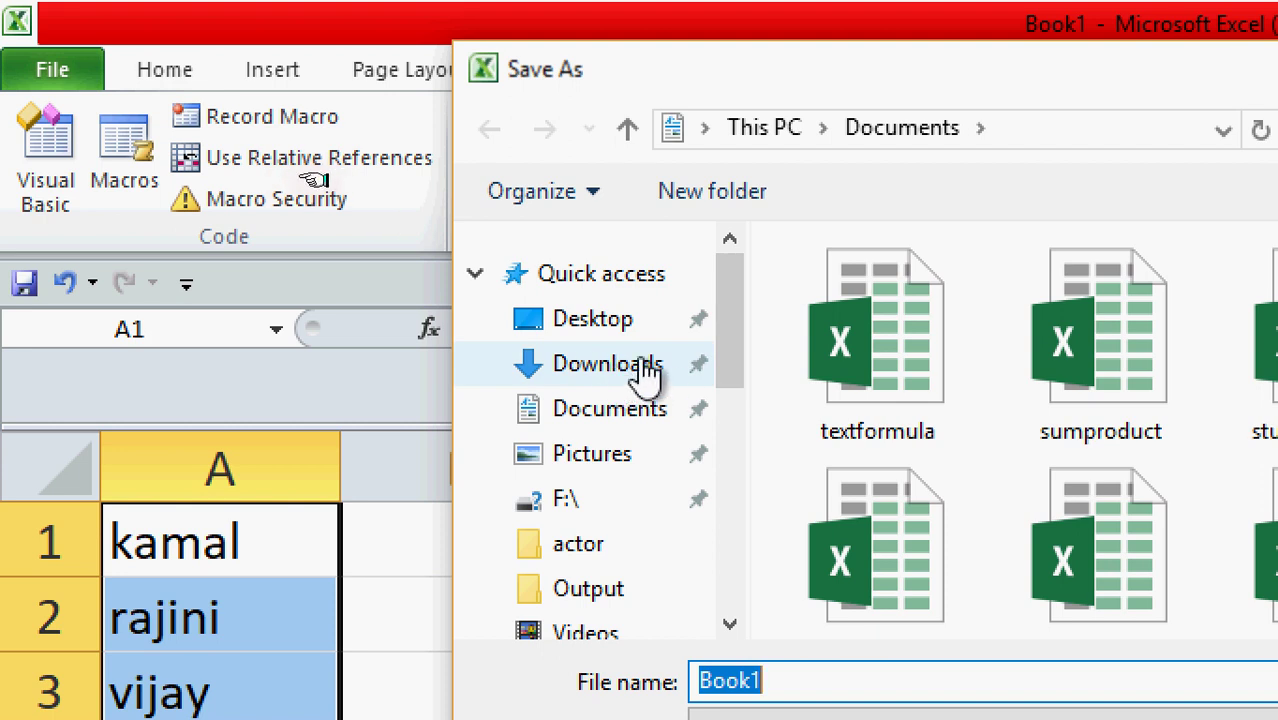
pyautogui.click(636, 372)
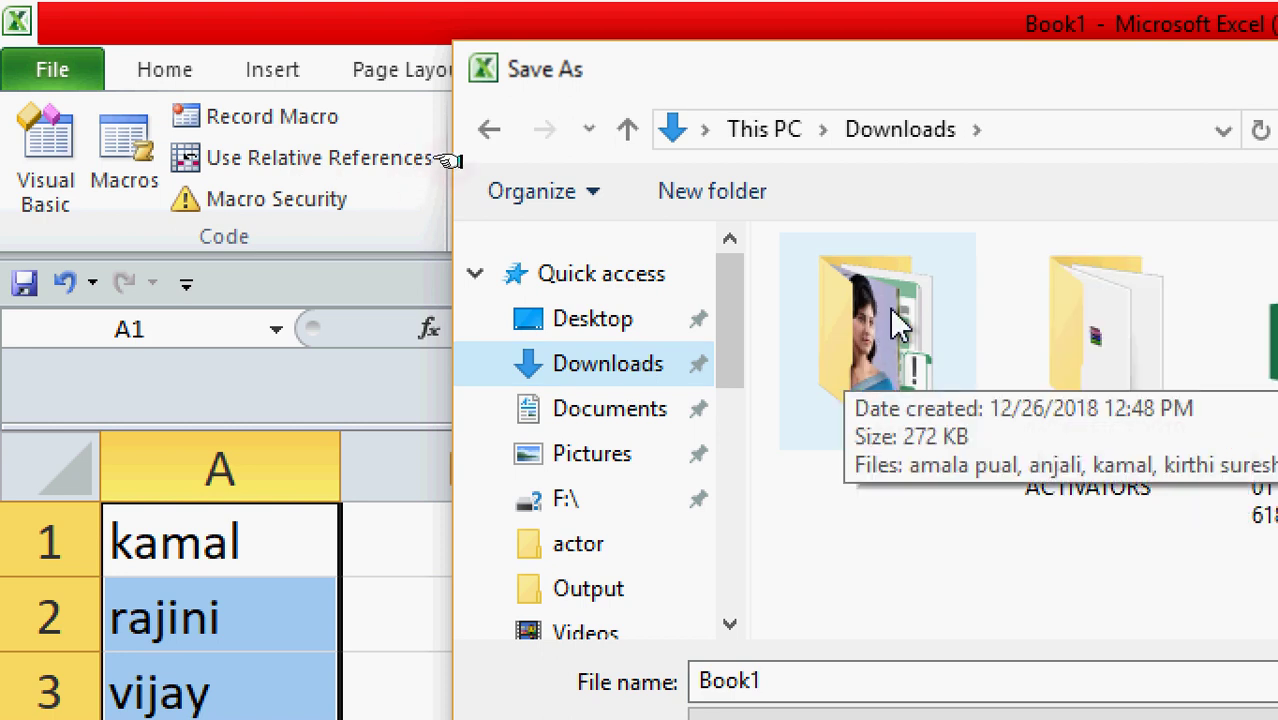
pyautogui.click(876, 338)
pyautogui.doubleClick(876, 338)
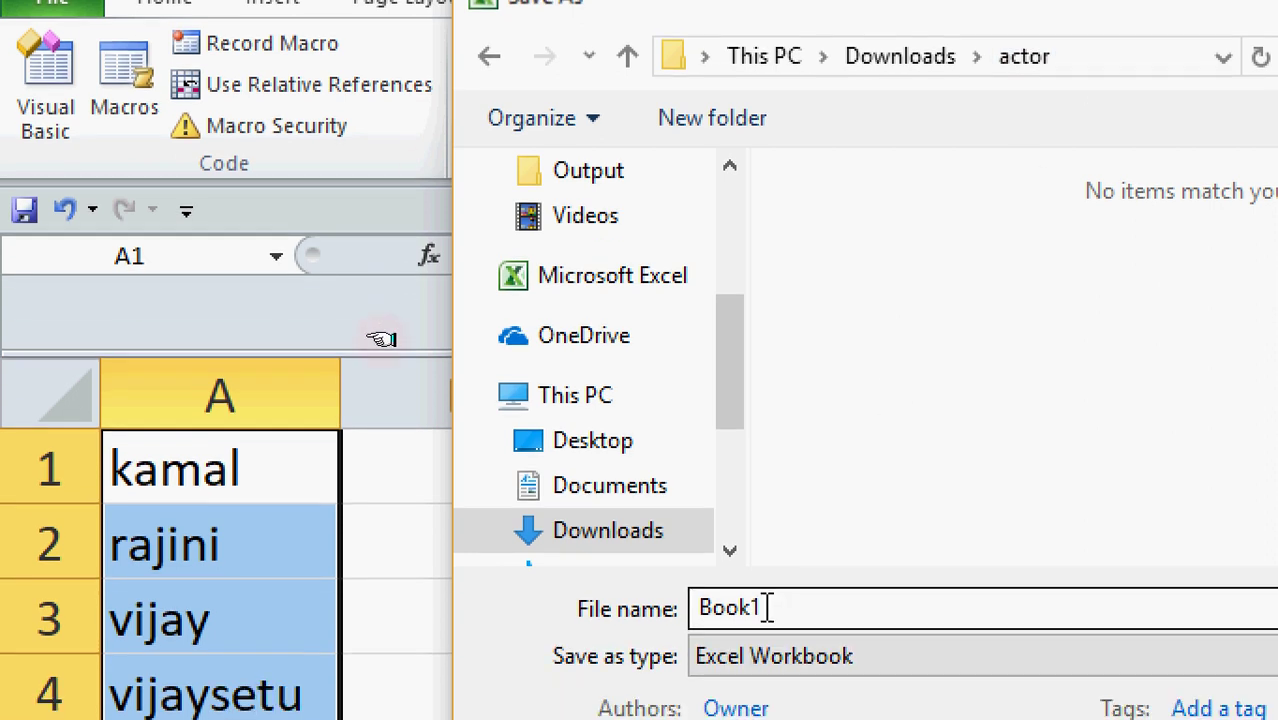
pyautogui.doubleClick(767, 638)
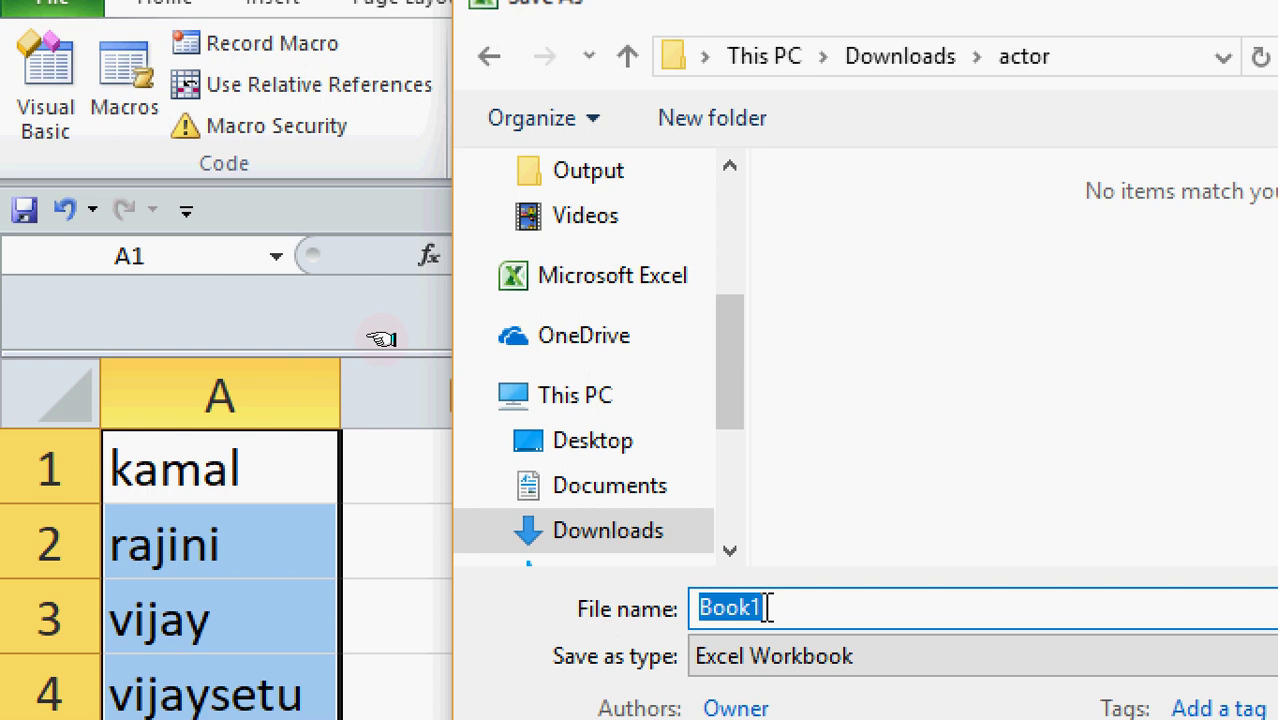
pyautogui.write('listbo')
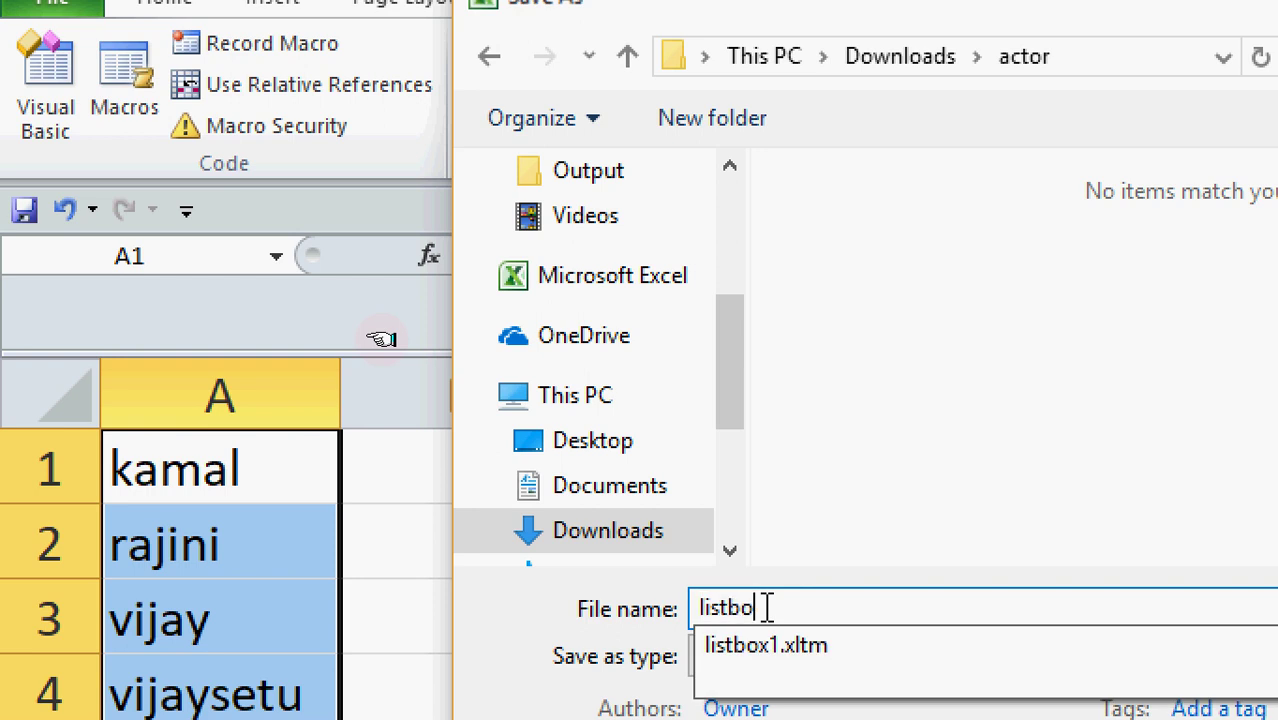
pyautogui.write('x')
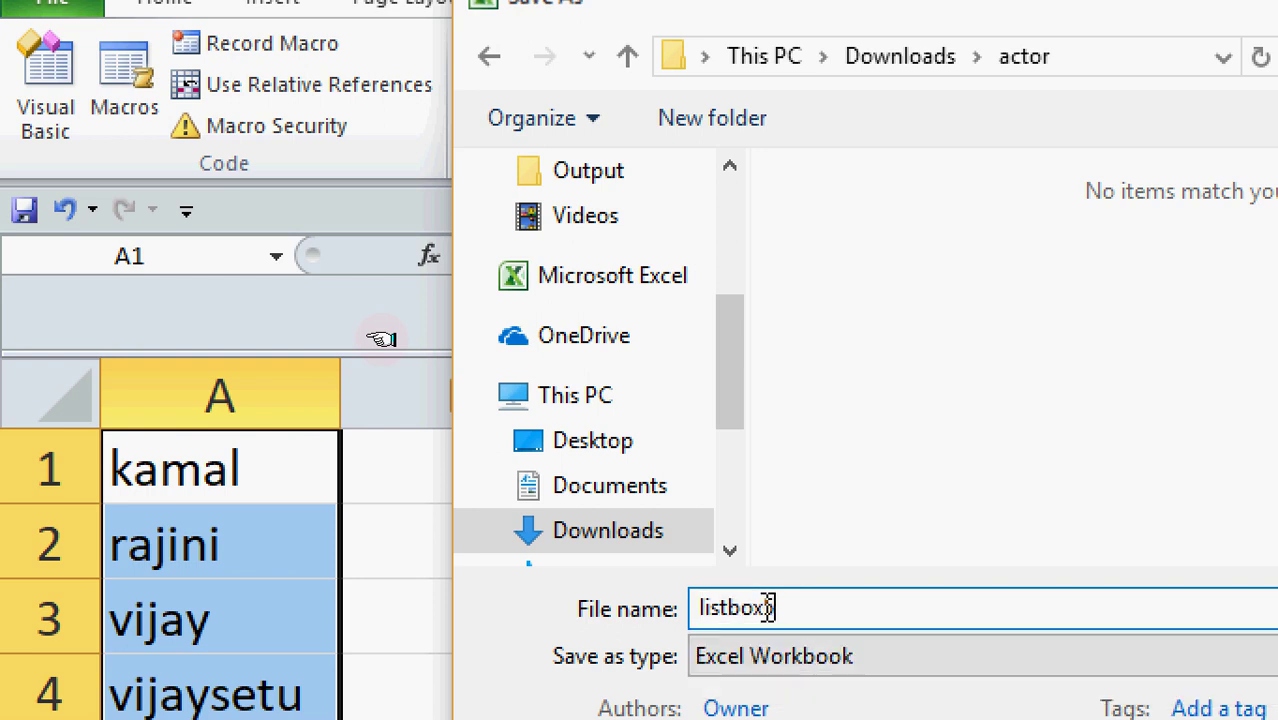
pyautogui.write('5')
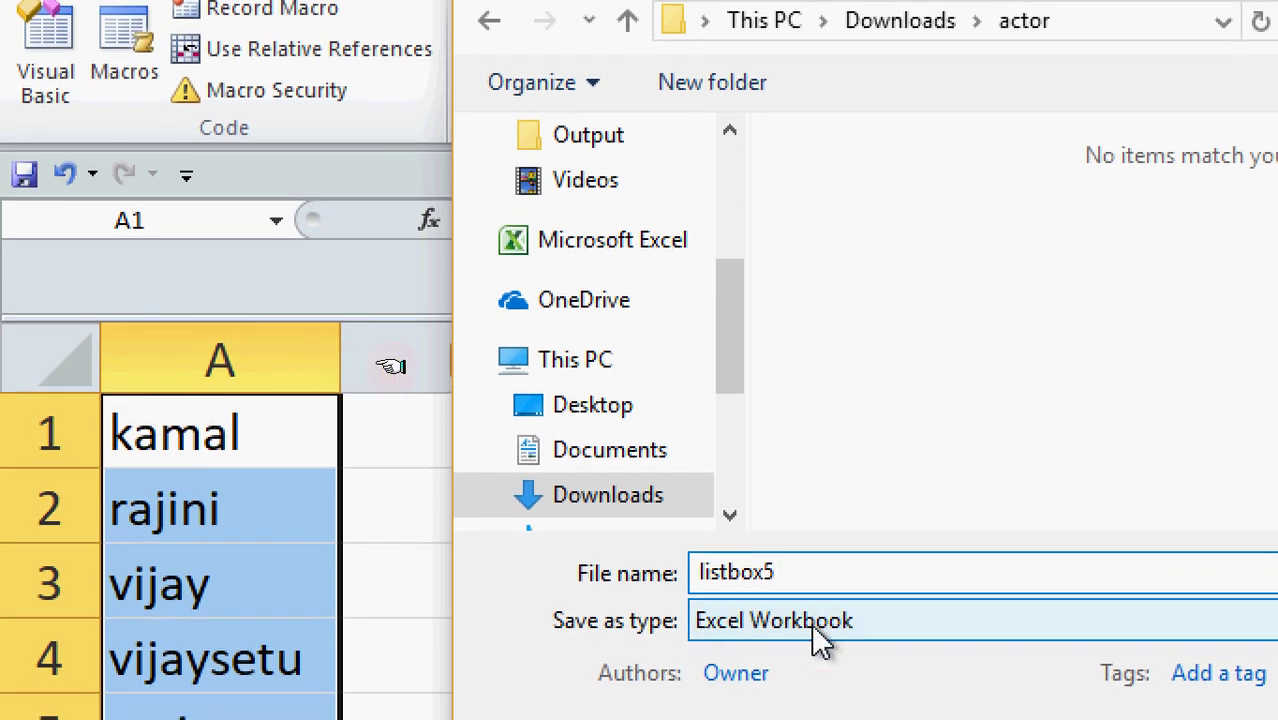
# Save listbox5 as an Excel Macro-Enabled Template in the Downloads\actor folder.
pyautogui.click(883, 637)
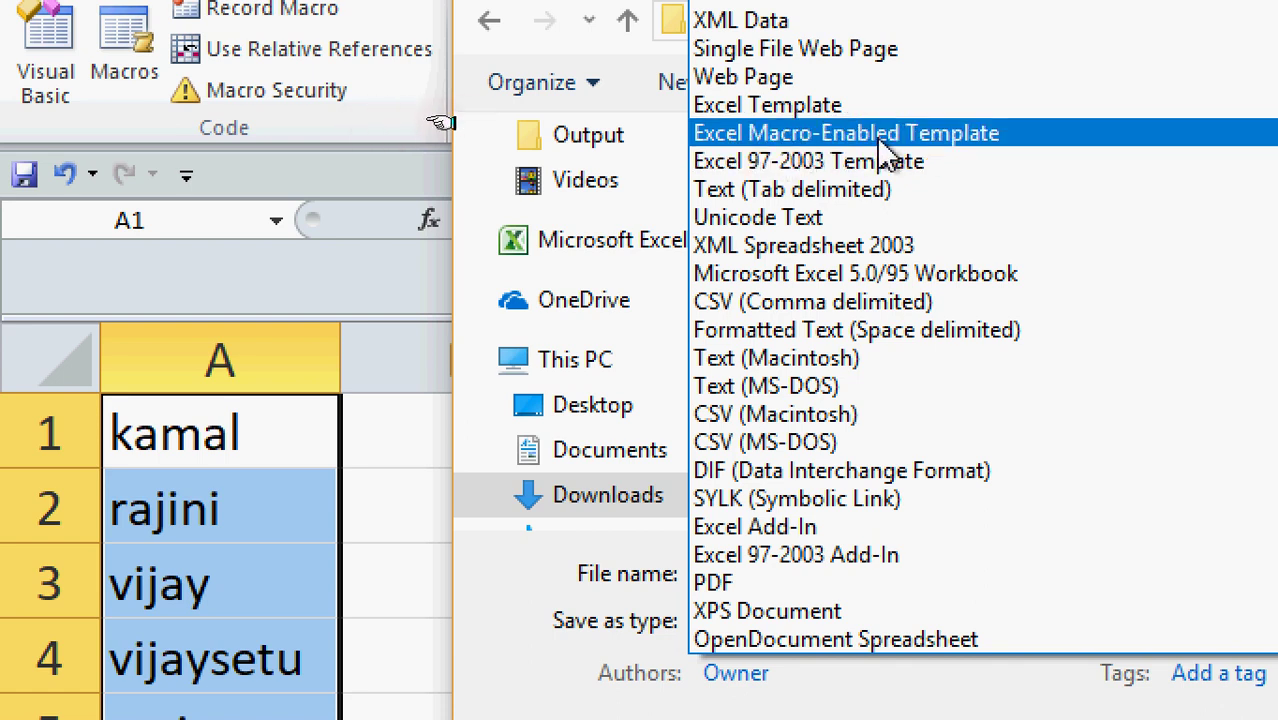
pyautogui.click(870, 138)
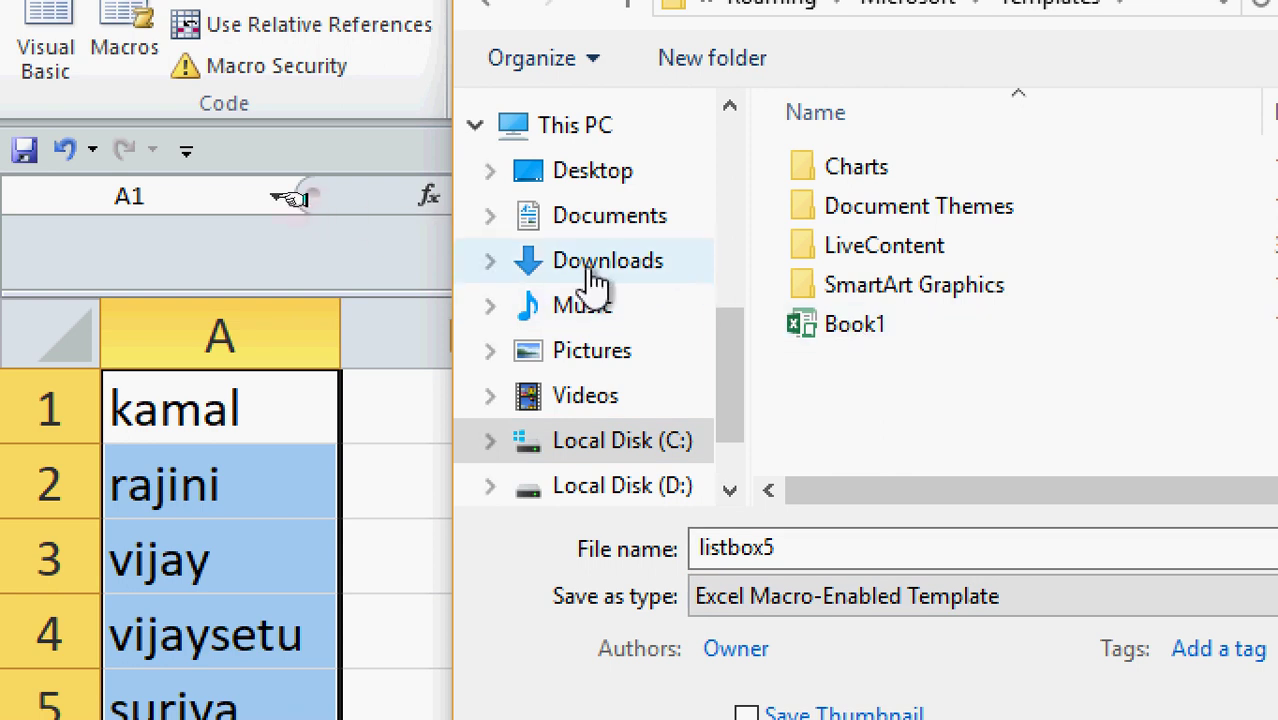
pyautogui.click(628, 275)
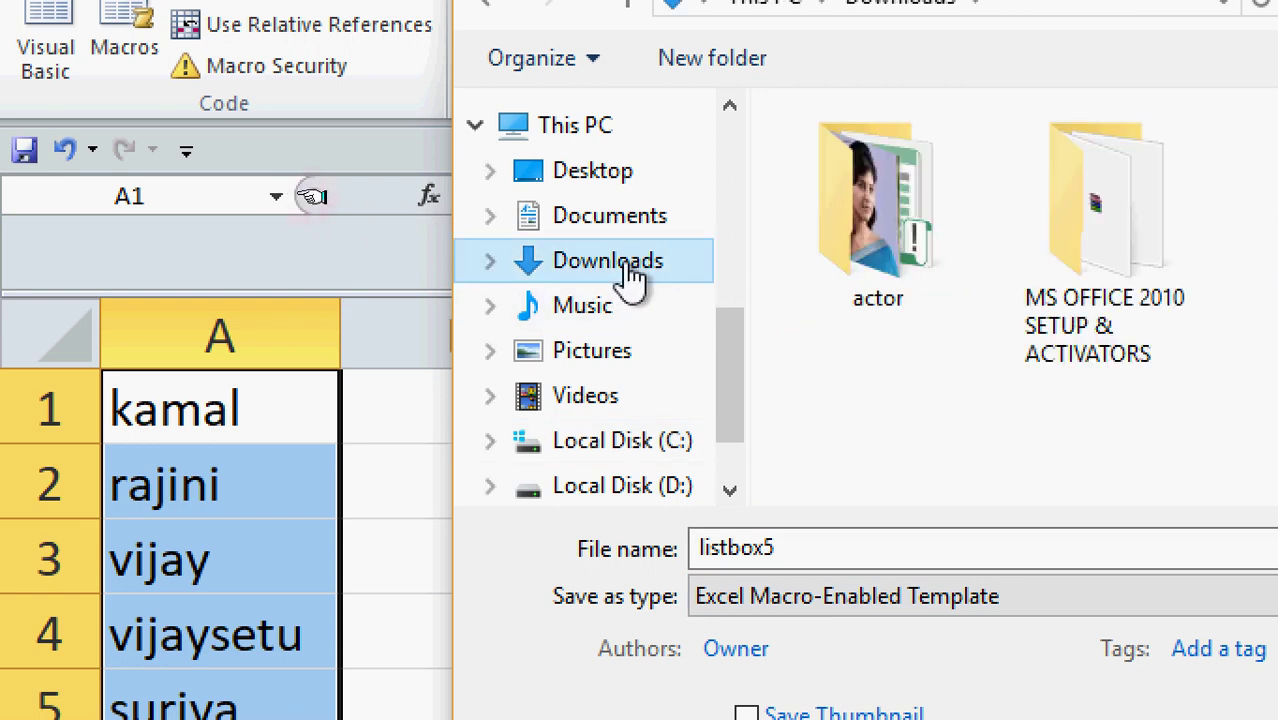
pyautogui.doubleClick(890, 234)
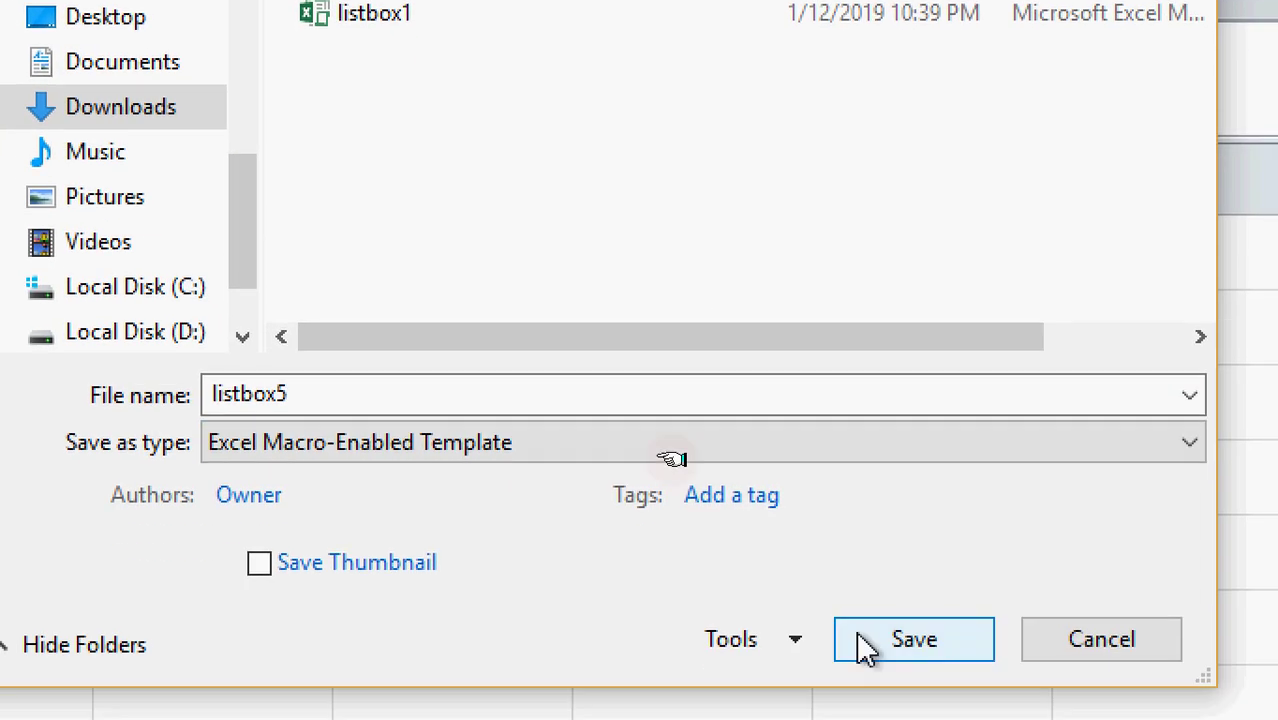
pyautogui.click(921, 634)
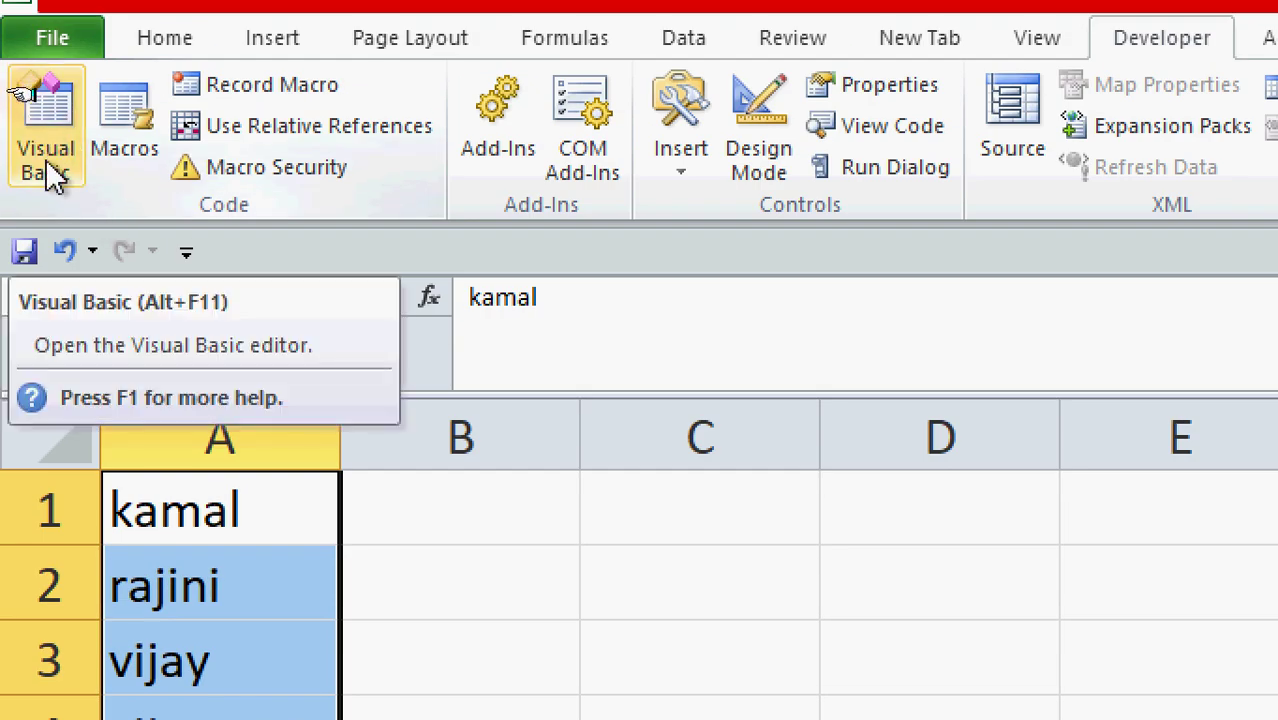
# Add an empty ListBox1_Change procedure above ListBox1_Click in UserForm1's code.
pyautogui.click(49, 134)
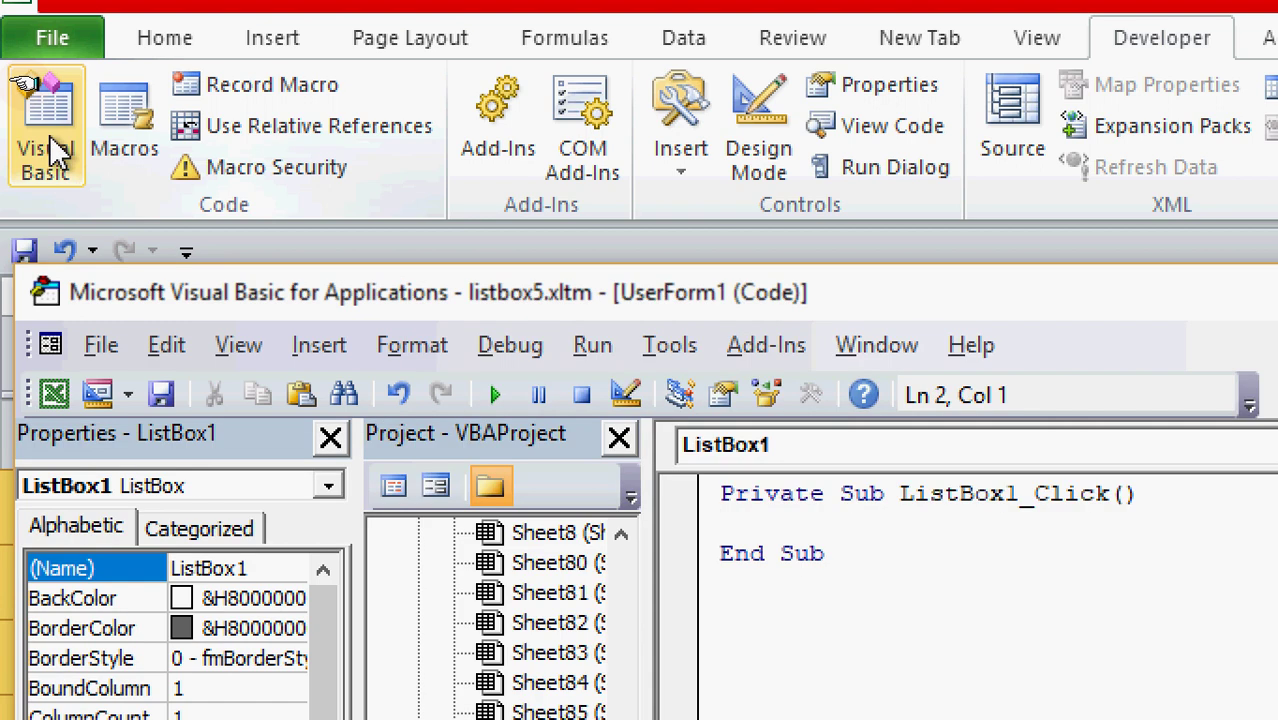
pyautogui.click(725, 525)
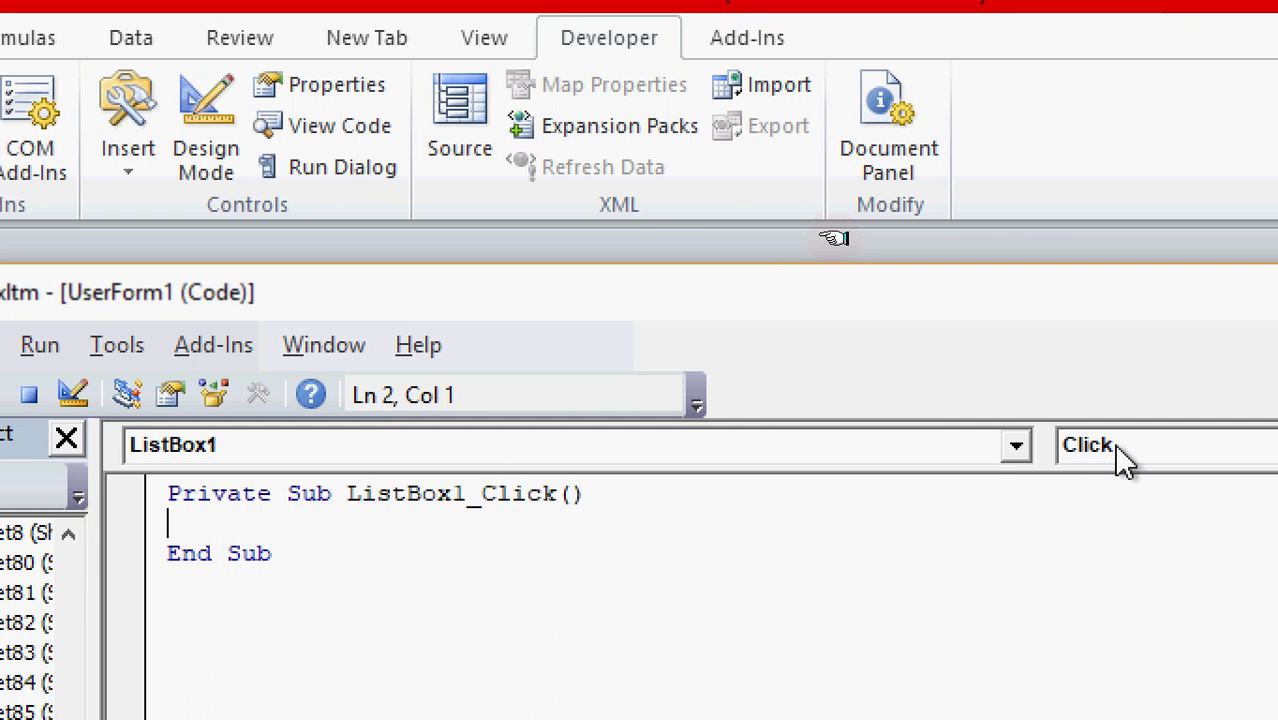
pyautogui.click(1116, 446)
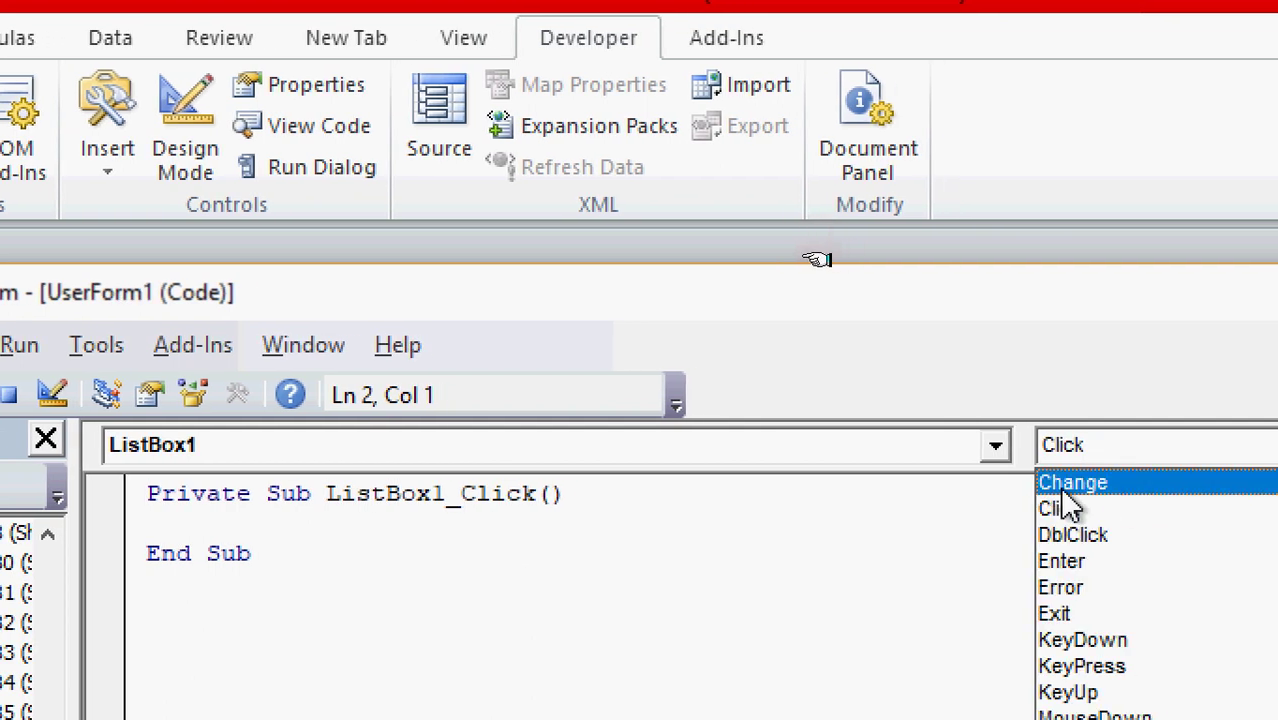
pyautogui.click(1062, 488)
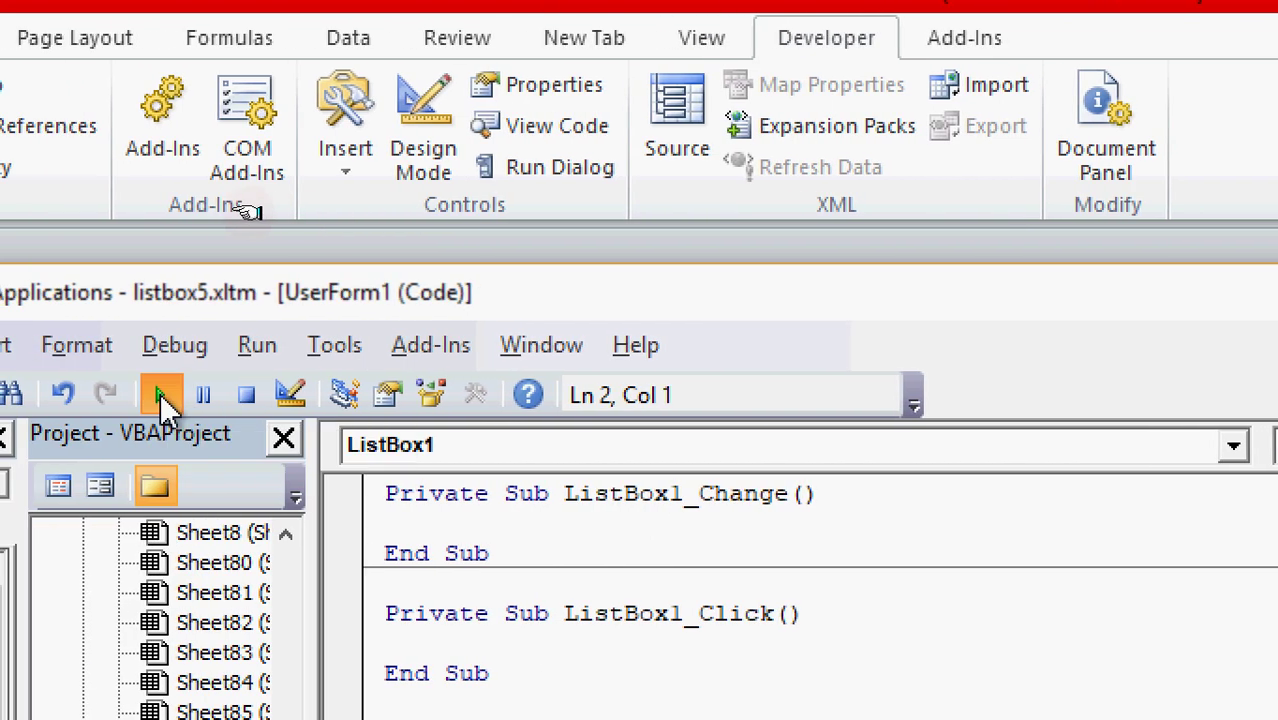
pyautogui.click(163, 400)
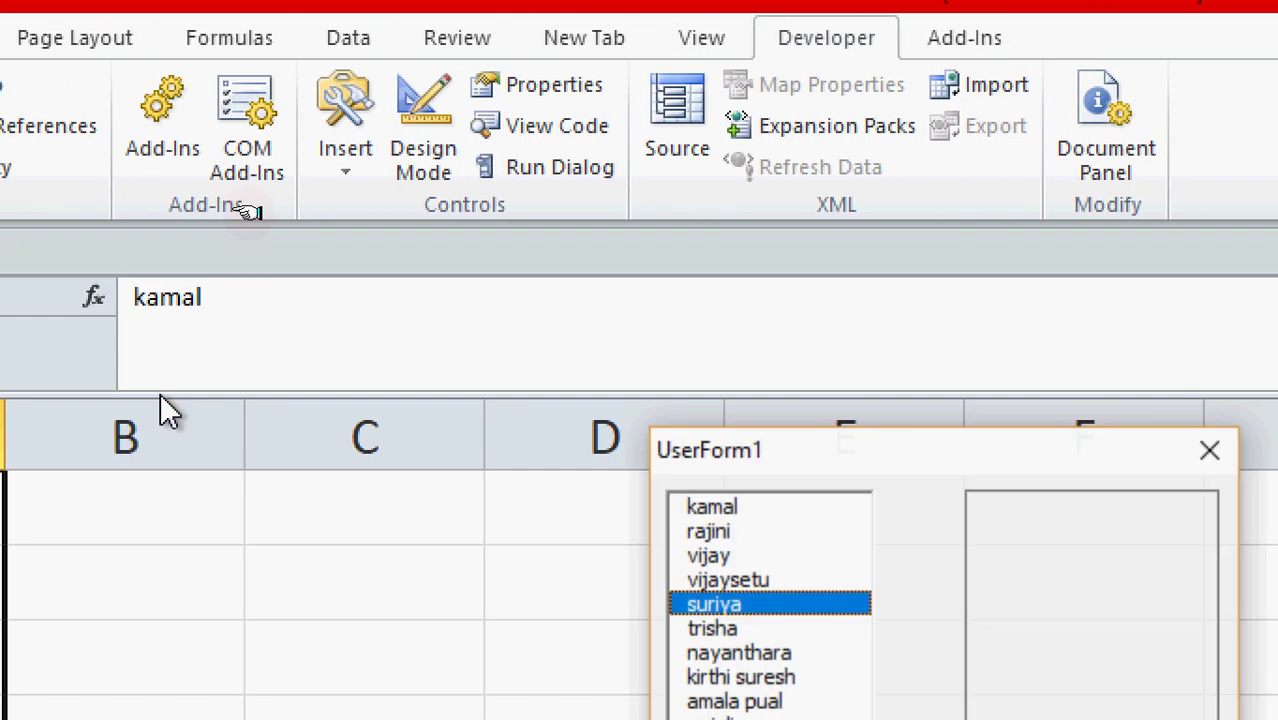
pyautogui.moveTo(864, 471); pyautogui.dragTo(540, 150)
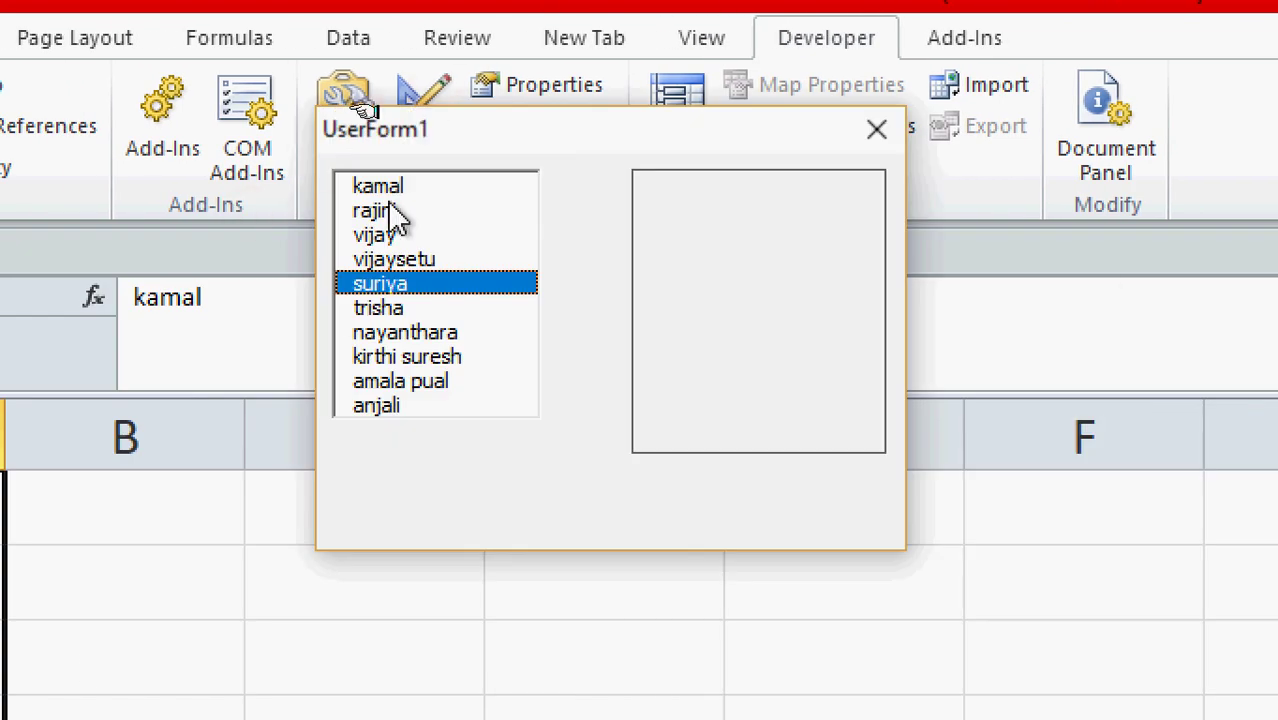
pyautogui.click(400, 188)
pyautogui.click(393, 208)
pyautogui.click(388, 238)
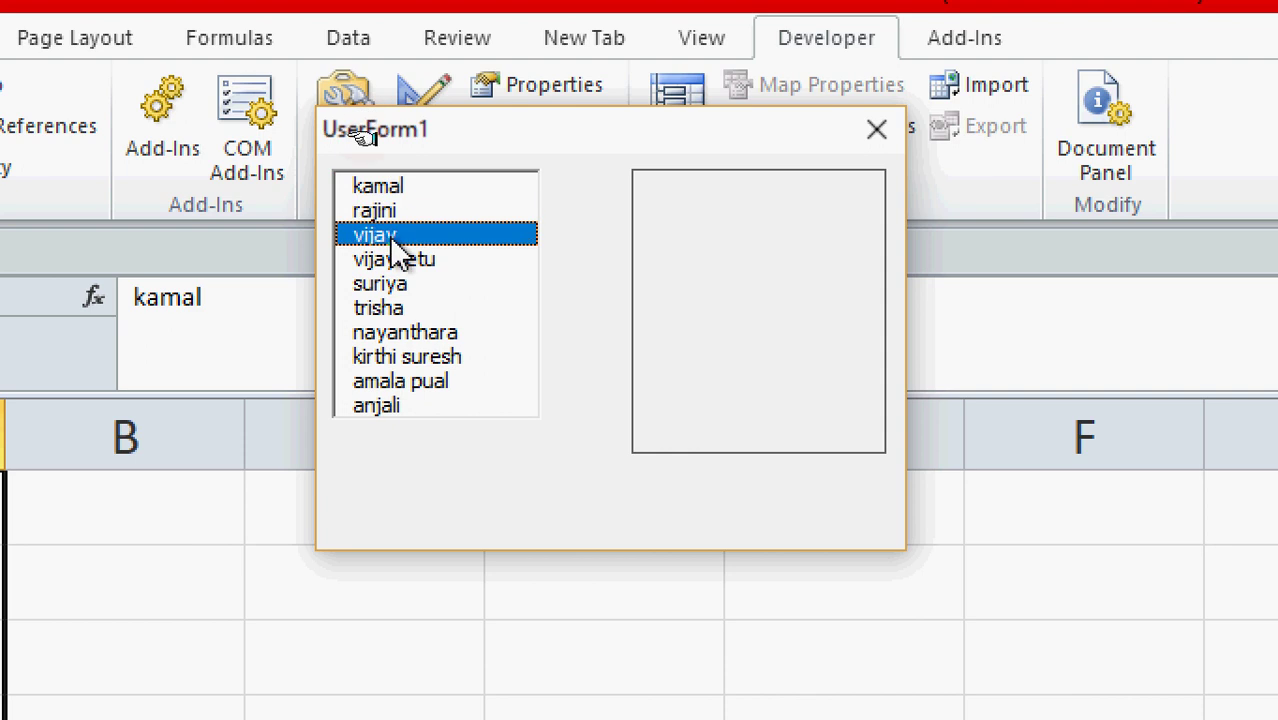
pyautogui.click(396, 262)
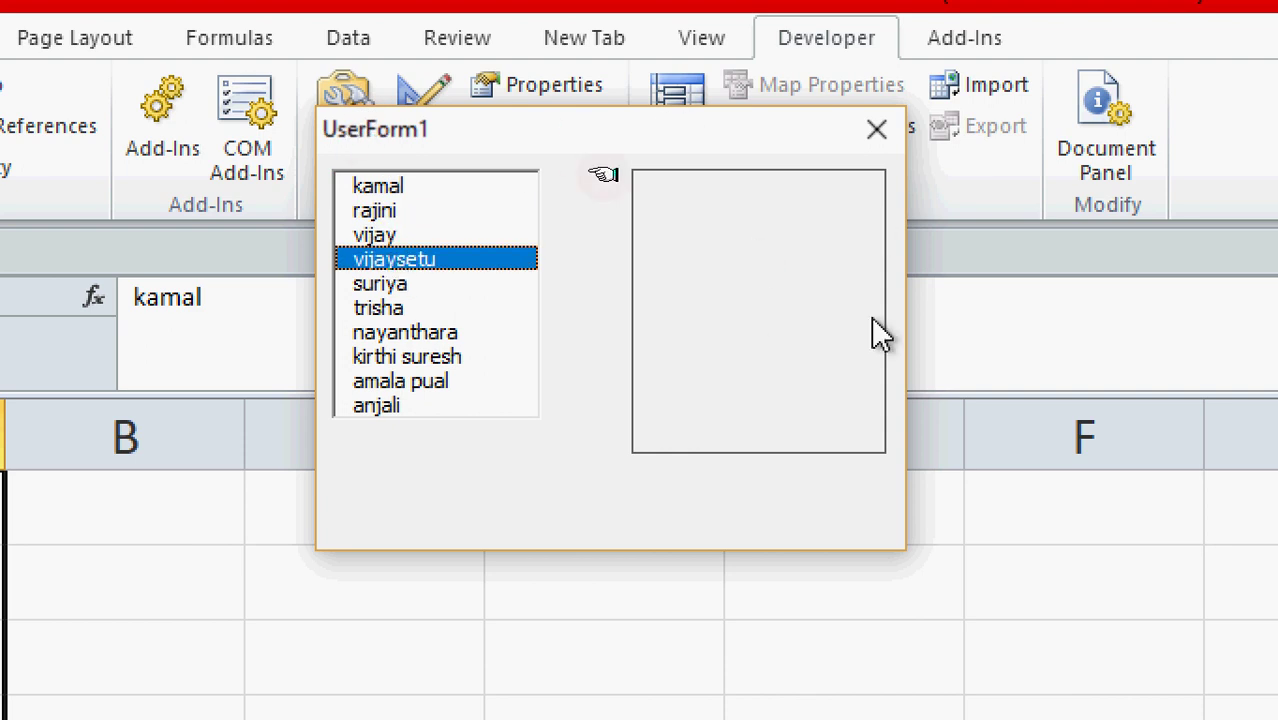
pyautogui.click(387, 188)
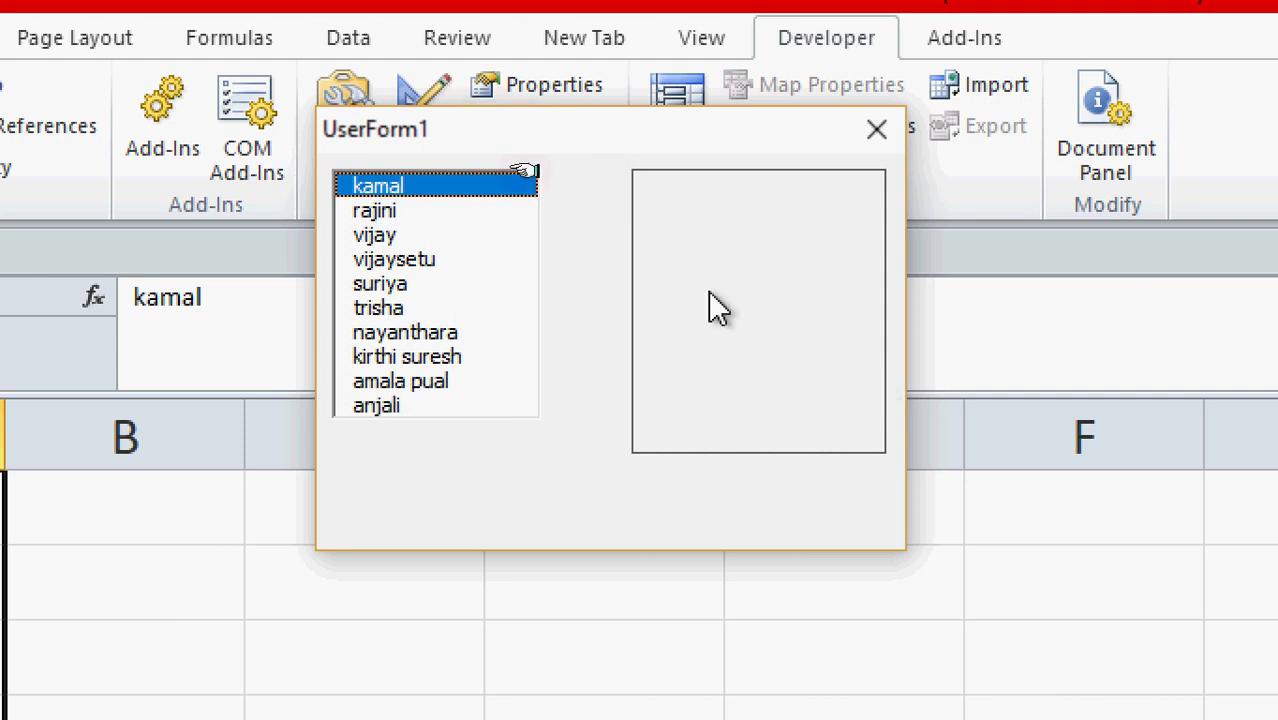
# Close the running form and start ListBox1_Change with image1.Picture=loadpicture(.
pyautogui.click(873, 130)
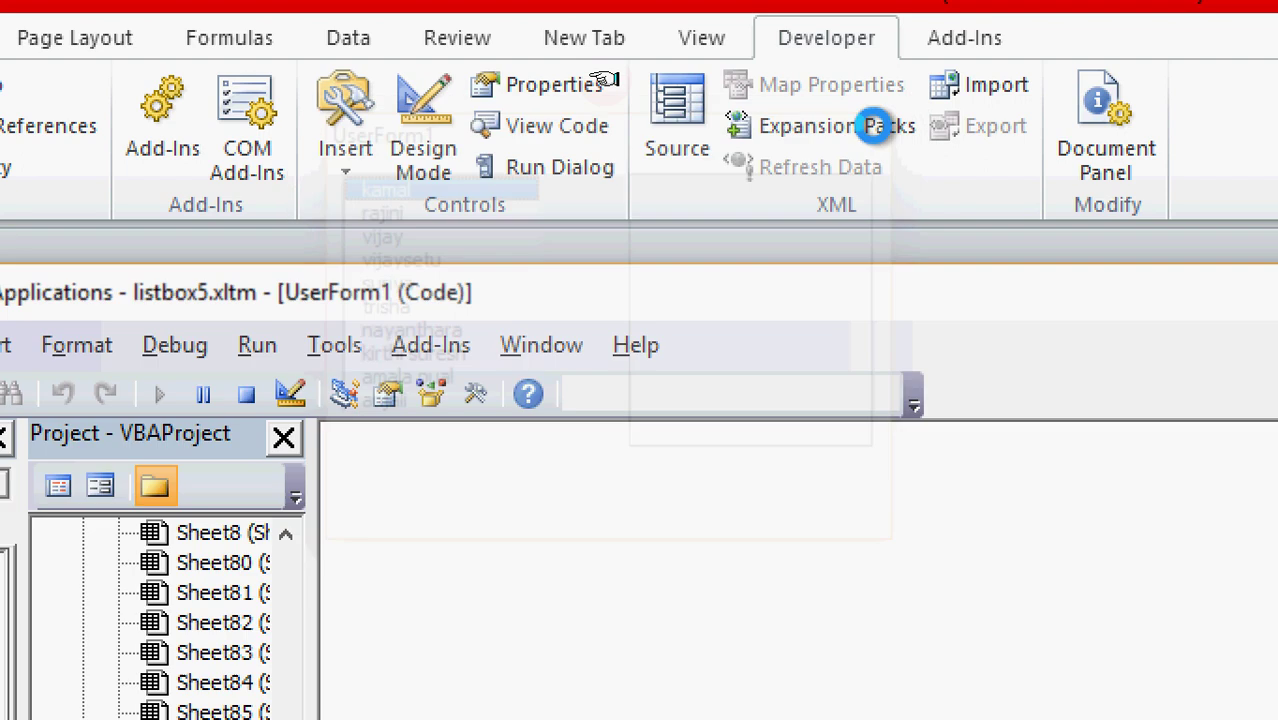
pyautogui.doubleClick(514, 582)
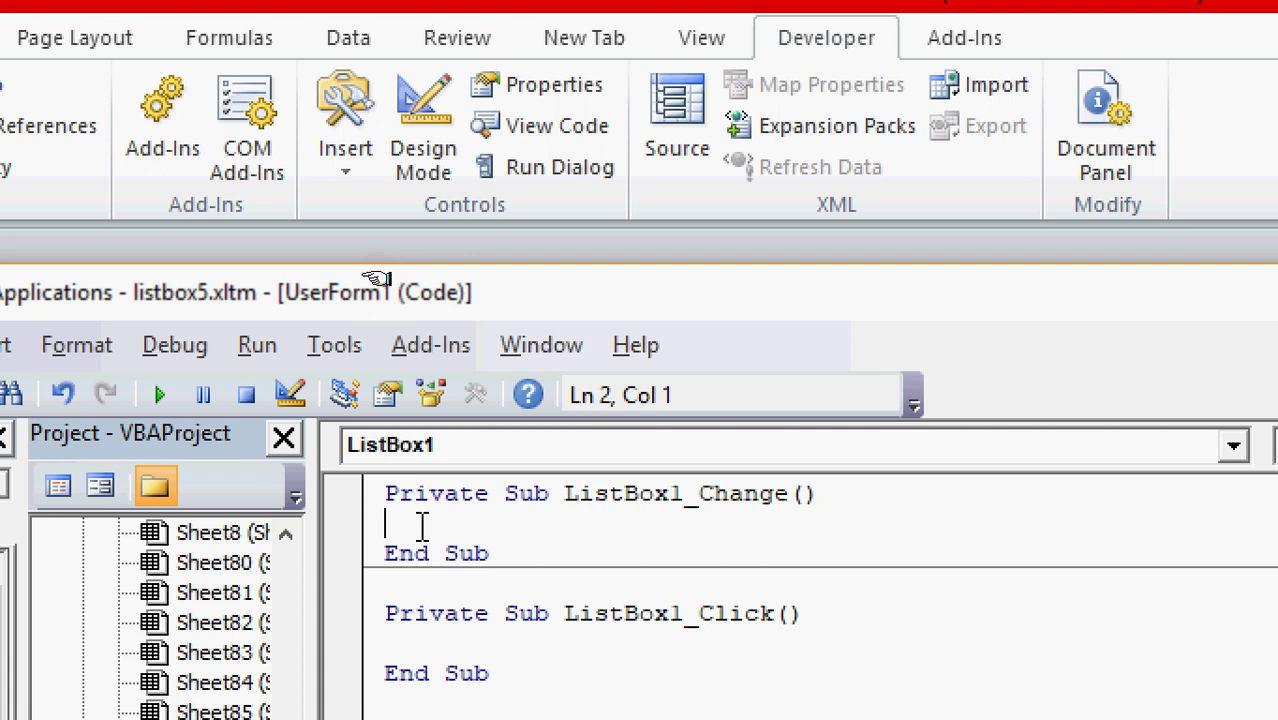
pyautogui.write('i')
pyautogui.write('mage1')
pyautogui.write('.pic')
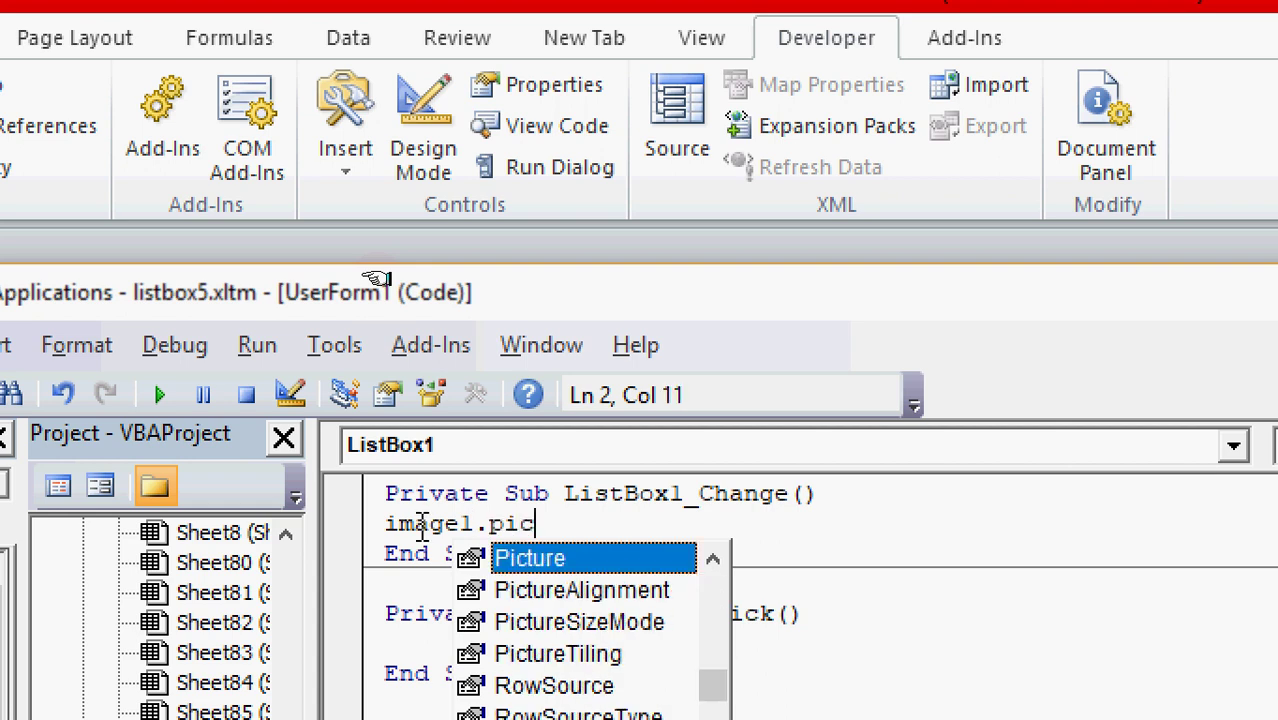
pyautogui.write('ture')
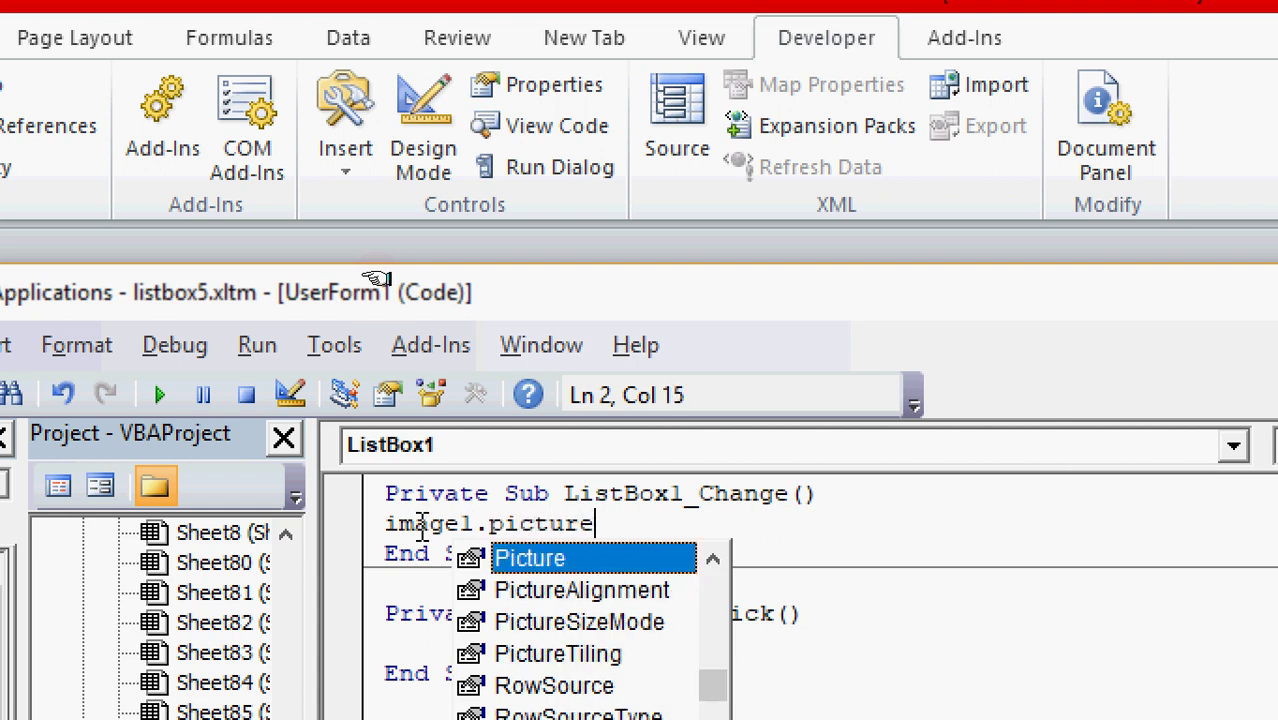
pyautogui.write('=')
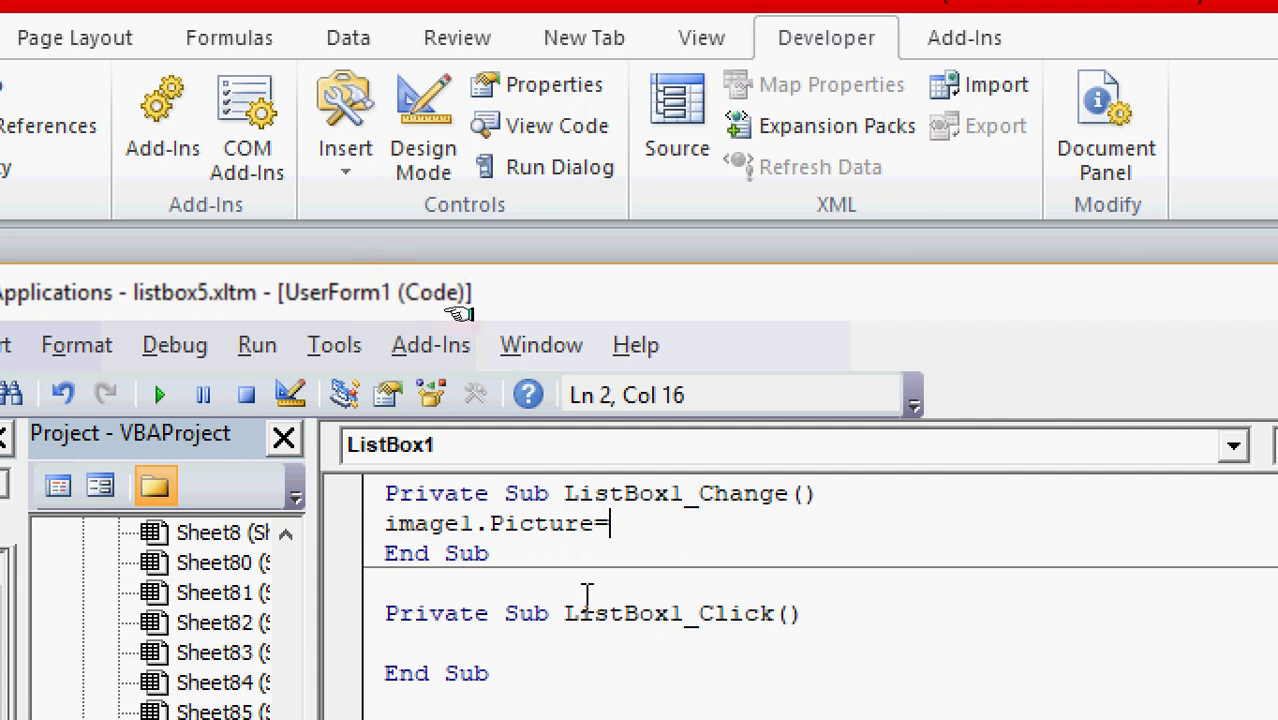
pyautogui.write('load')
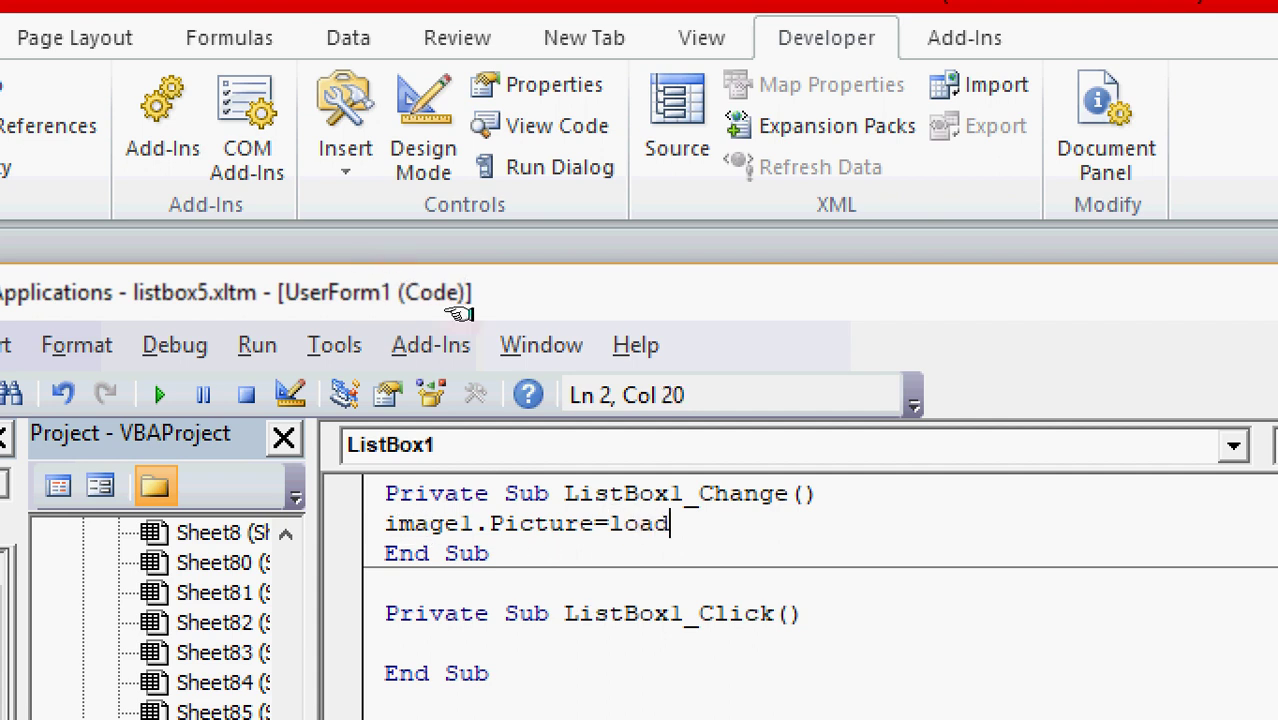
pyautogui.write('pict')
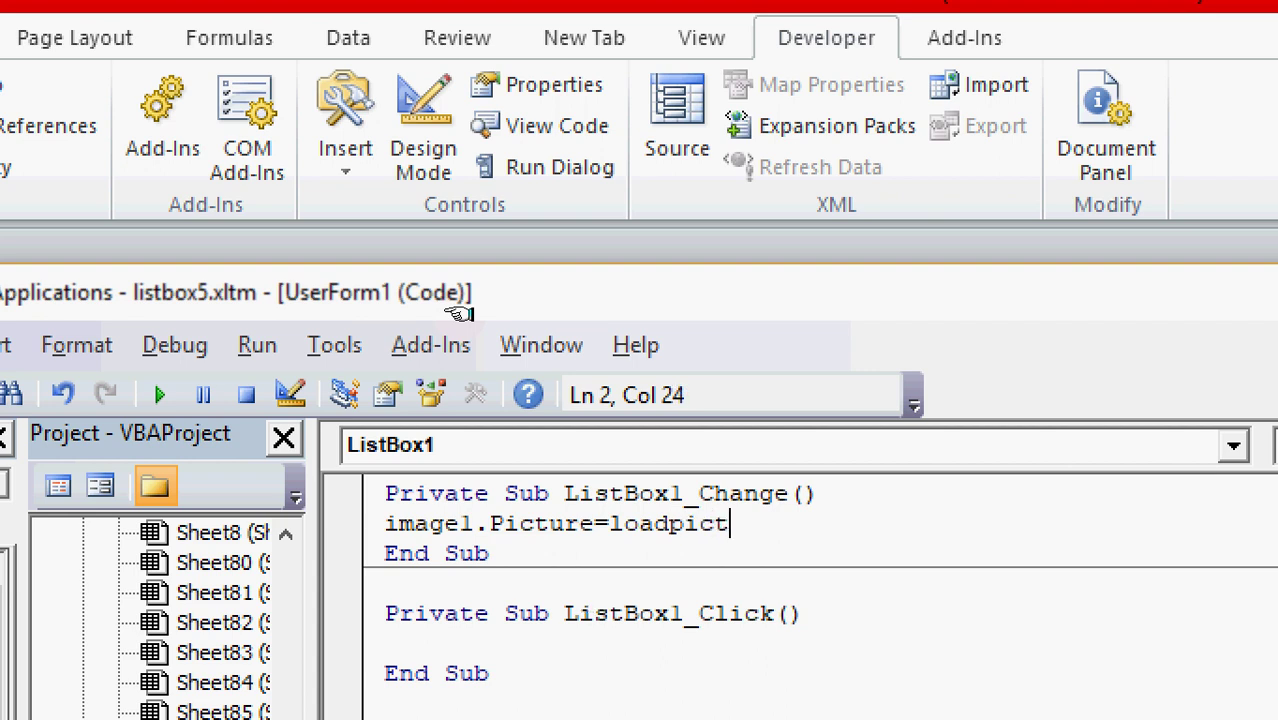
pyautogui.write('ure')
pyautogui.write('(')
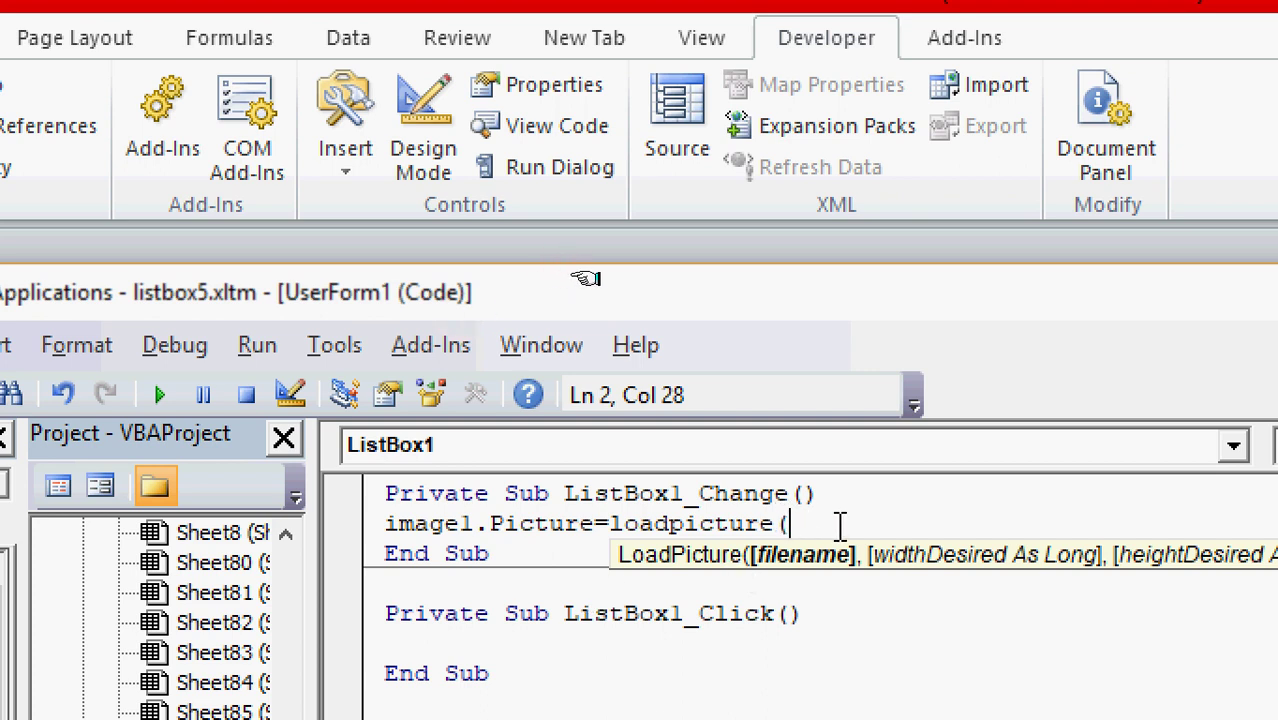
# Continue the LoadPicture argument with thisworkbook.path, fixing typos along the way.
pyautogui.write('th')
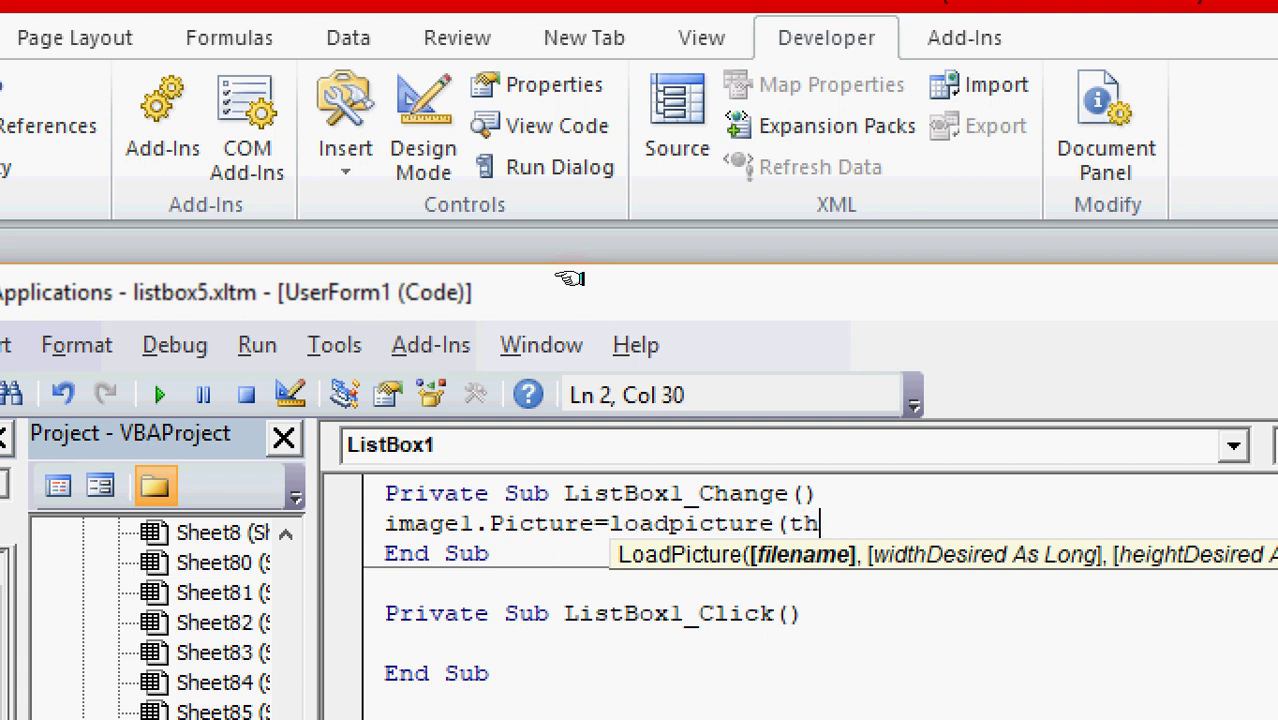
pyautogui.write('s')
pyautogui.press('BackSpace')
pyautogui.write('isb')
pyautogui.press('BackSpace')
pyautogui.write('w')
pyautogui.write('oo')
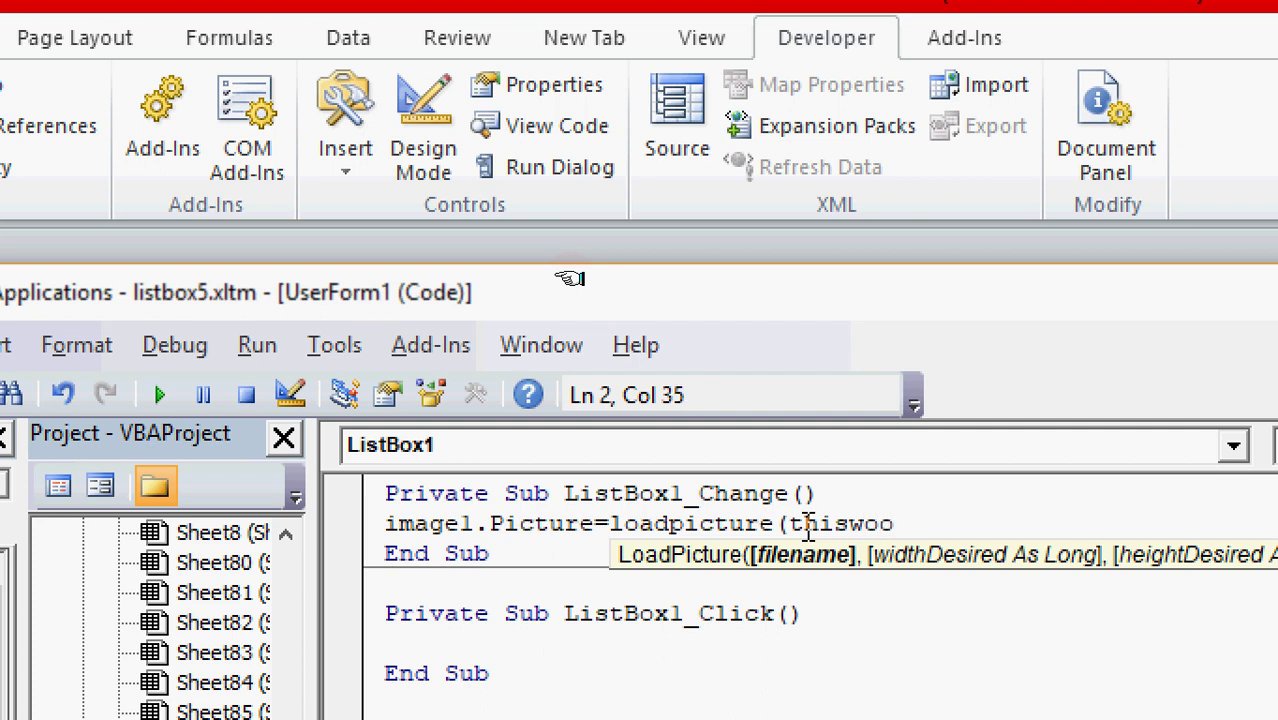
pyautogui.press('BackSpace')
pyautogui.write('rkbook')
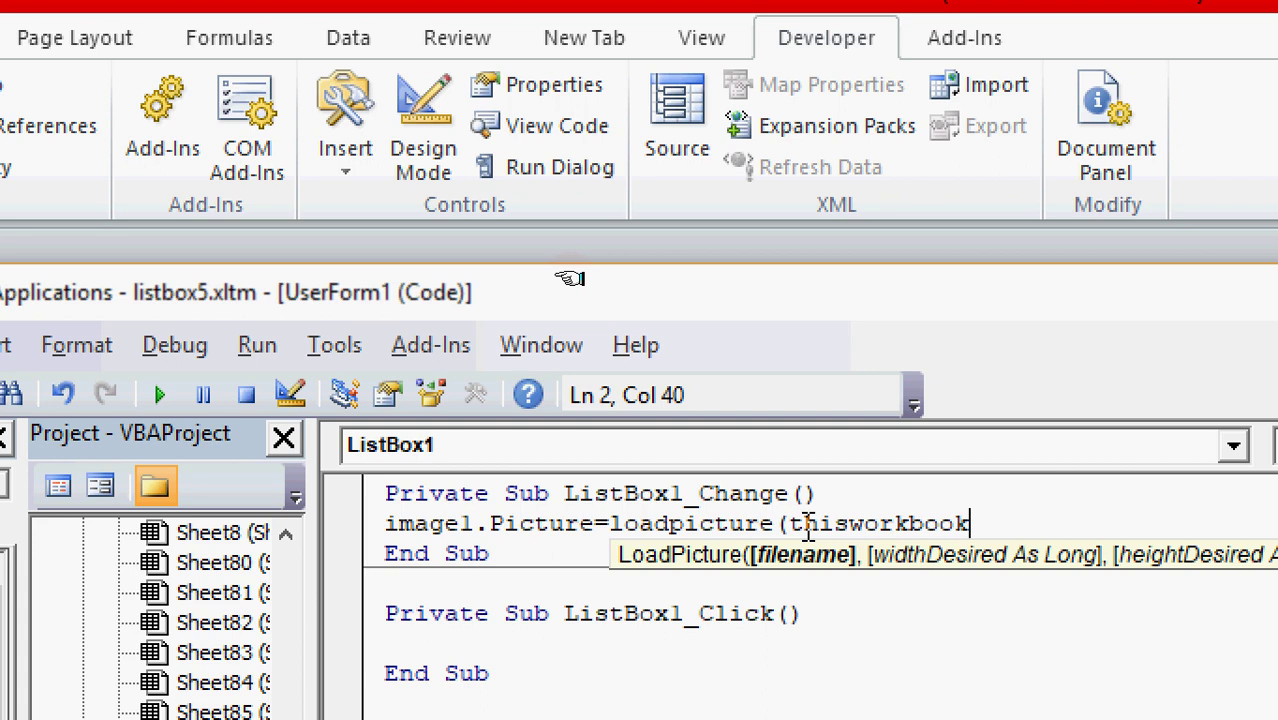
pyautogui.write('.')
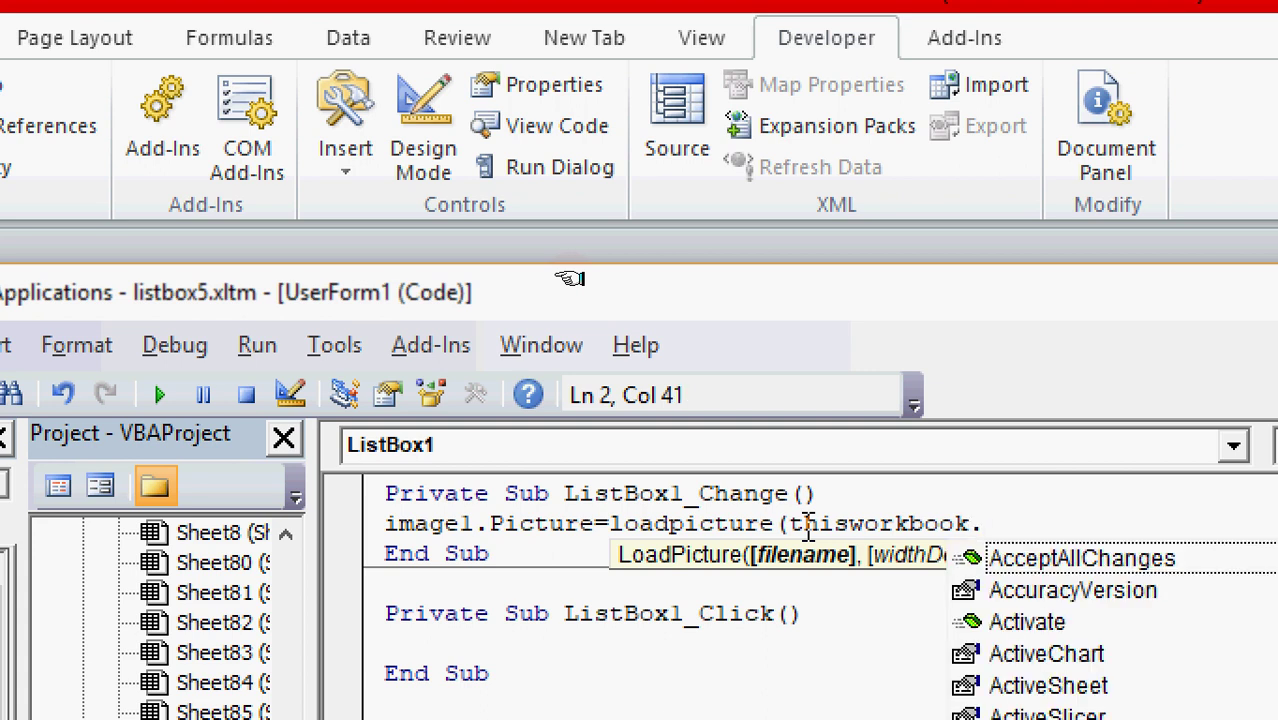
pyautogui.write('path')
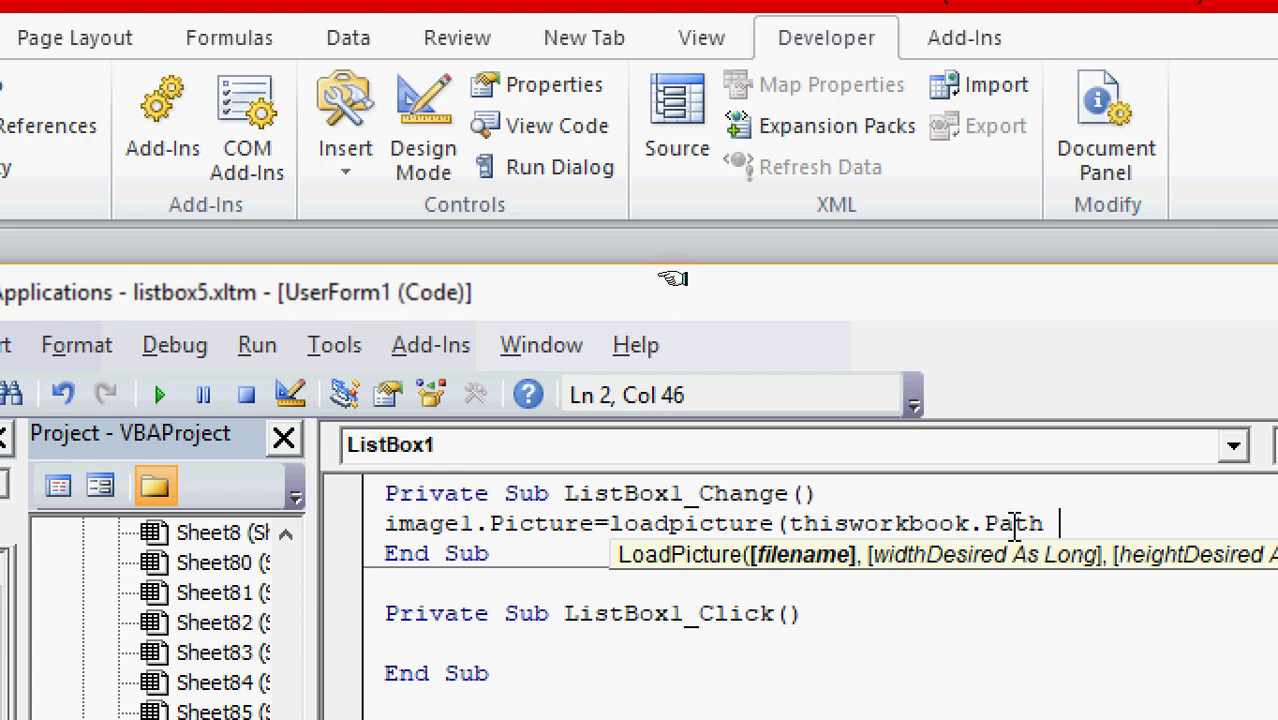
# Extend the path with & "\" & listbox1.Value & ".j, correcting the mistyped extension.
pyautogui.write('&')
pyautogui.write(' "')
pyautogui.write('\\')
pyautogui.write('"')
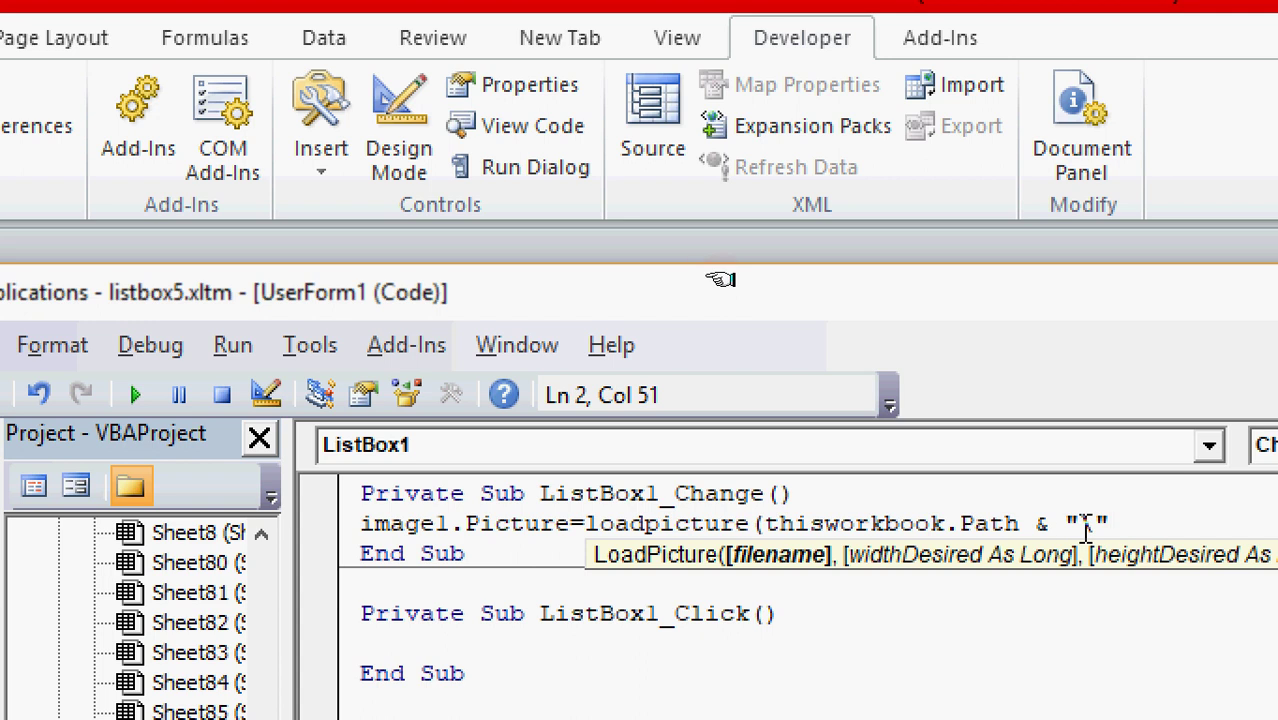
pyautogui.write('\\')
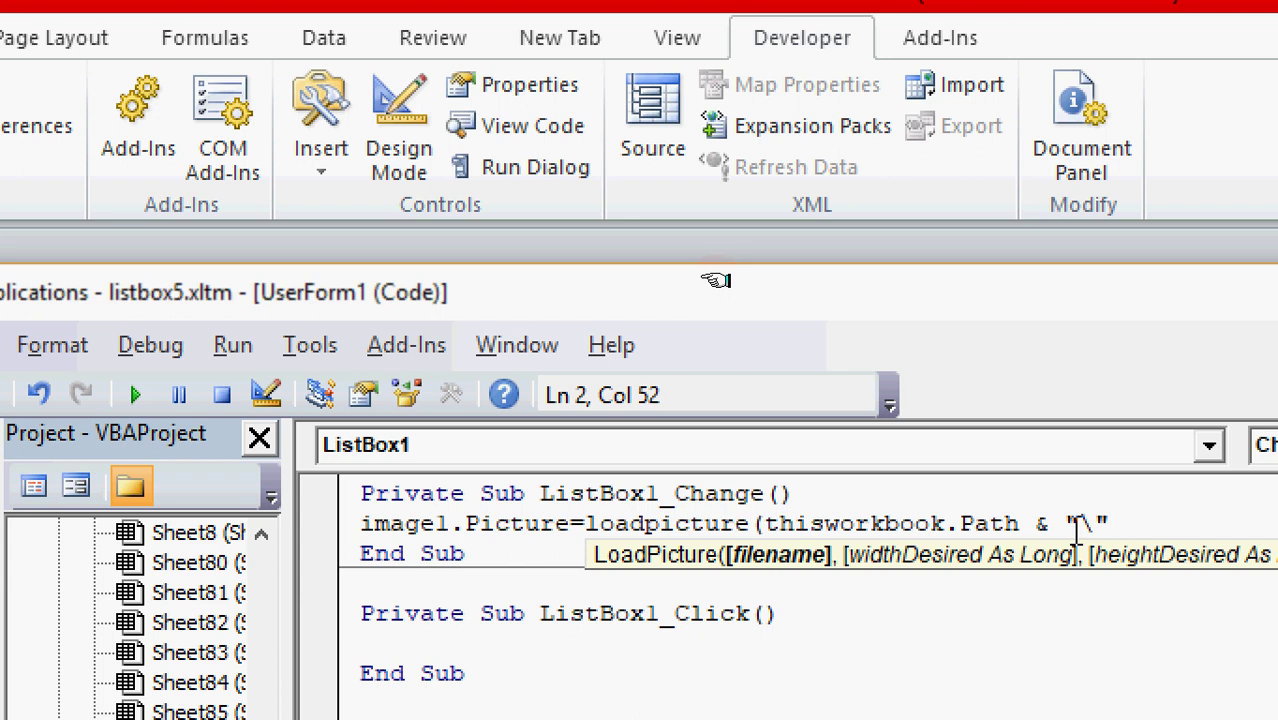
pyautogui.write(' &')
pyautogui.write(' l')
pyautogui.write('istbox')
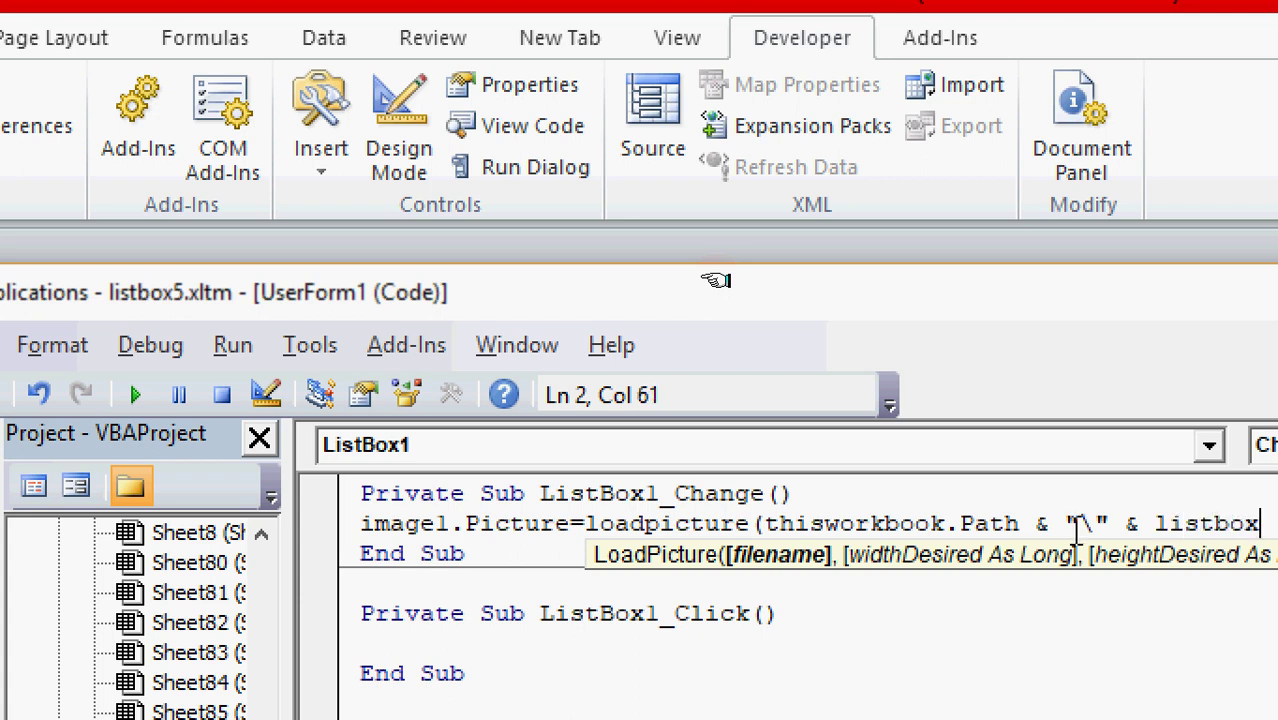
pyautogui.write('1.')
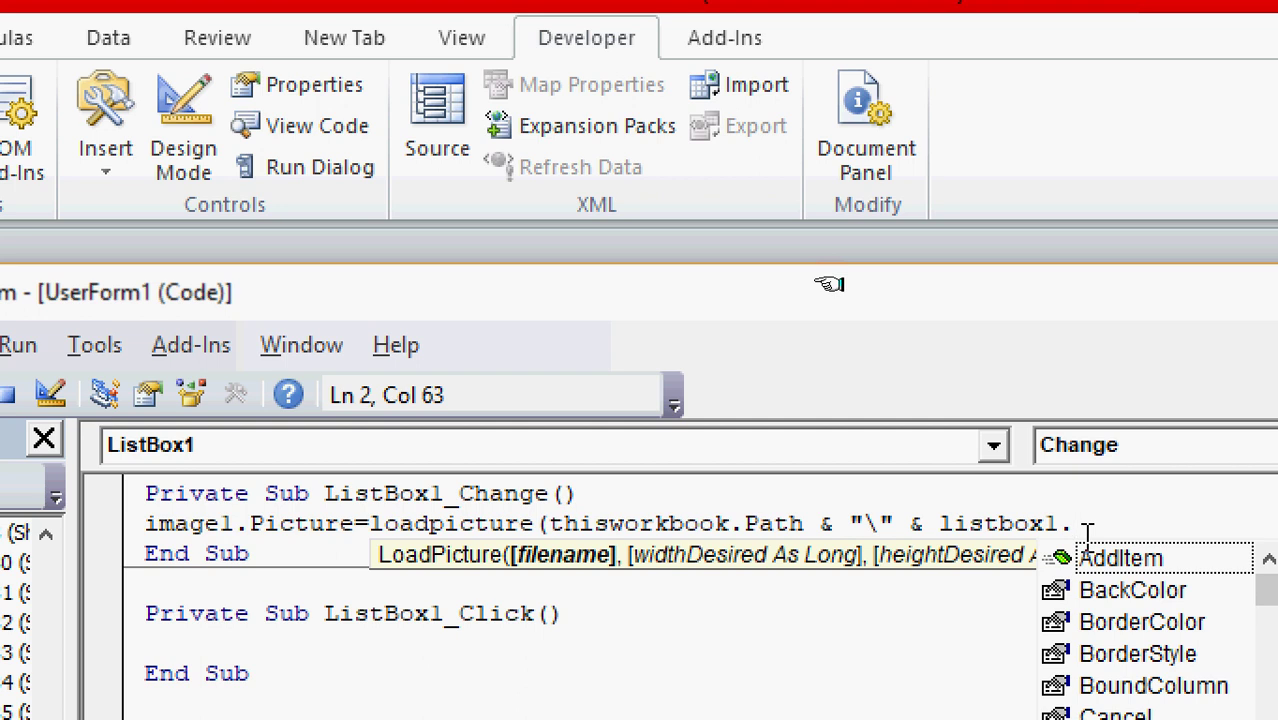
pyautogui.write('value')
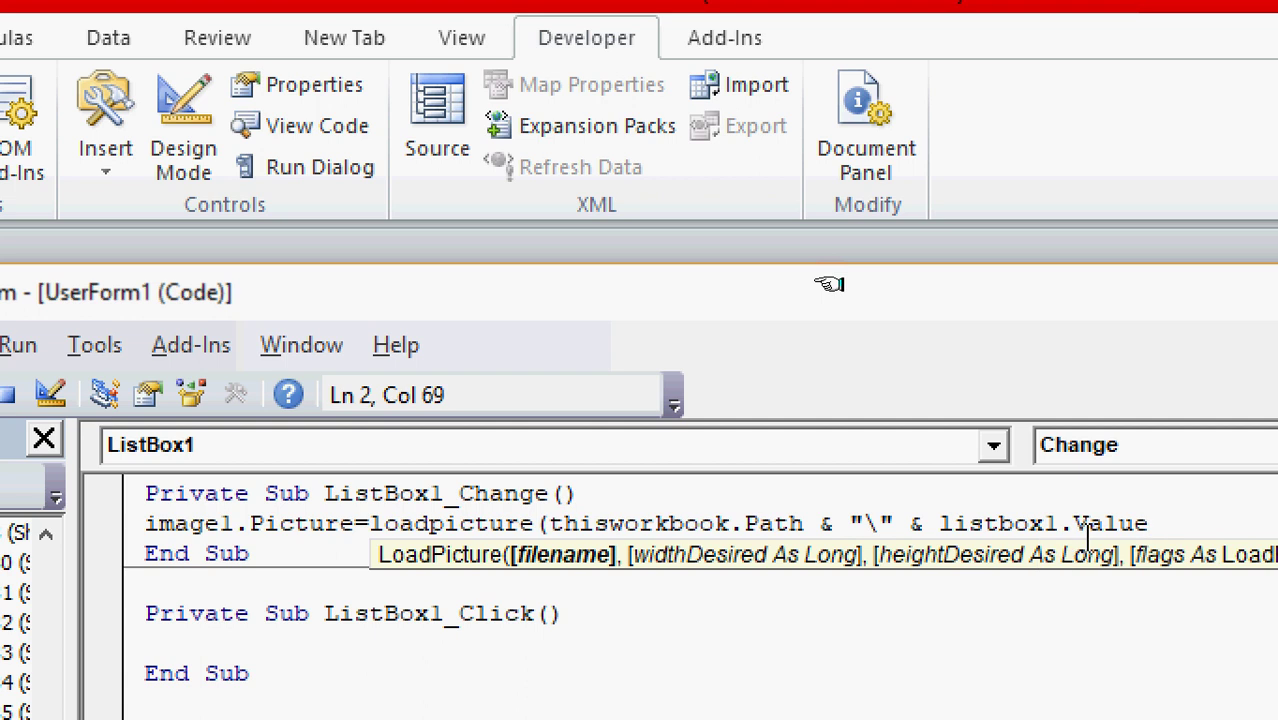
pyautogui.write(' &')
pyautogui.write(' ".')
pyautogui.write('j[p')
pyautogui.press('BackSpace')
pyautogui.press('BackSpace')
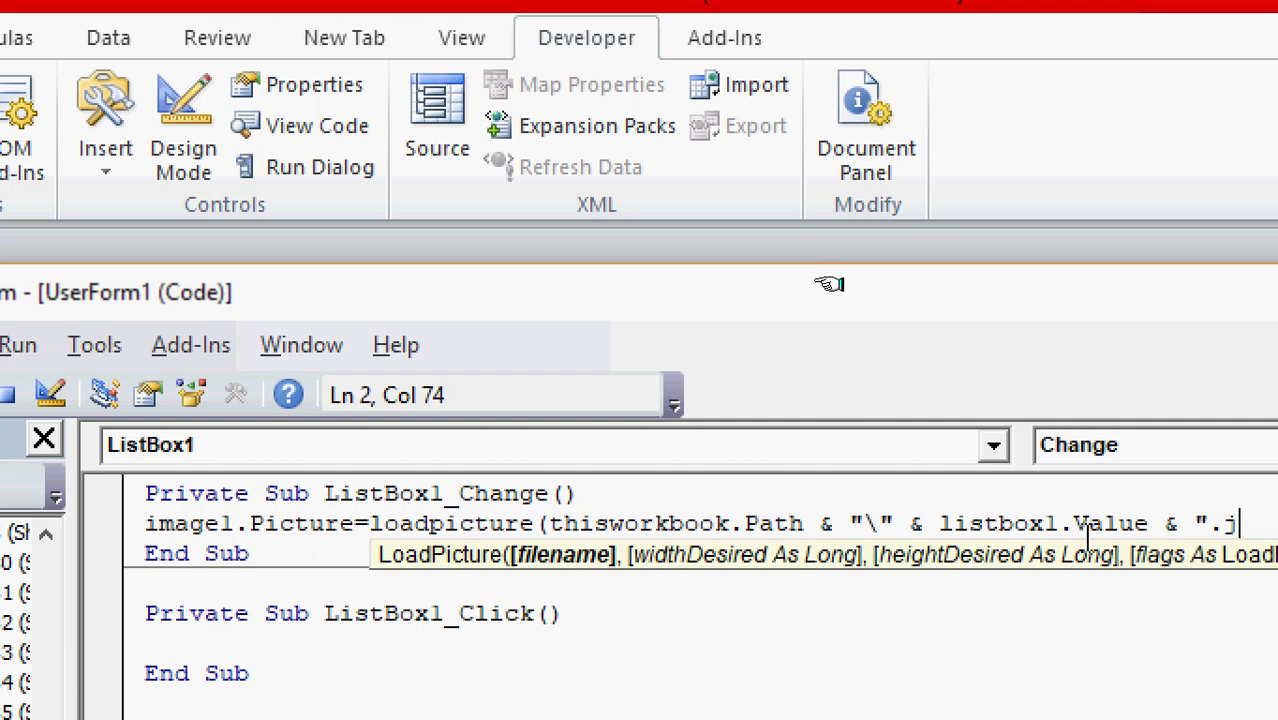
# Complete the LoadPicture path with the ".jpg" extension and close the call's parenthesis.
pyautogui.write('pg')
pyautogui.write('"')
pyautogui.write(')')
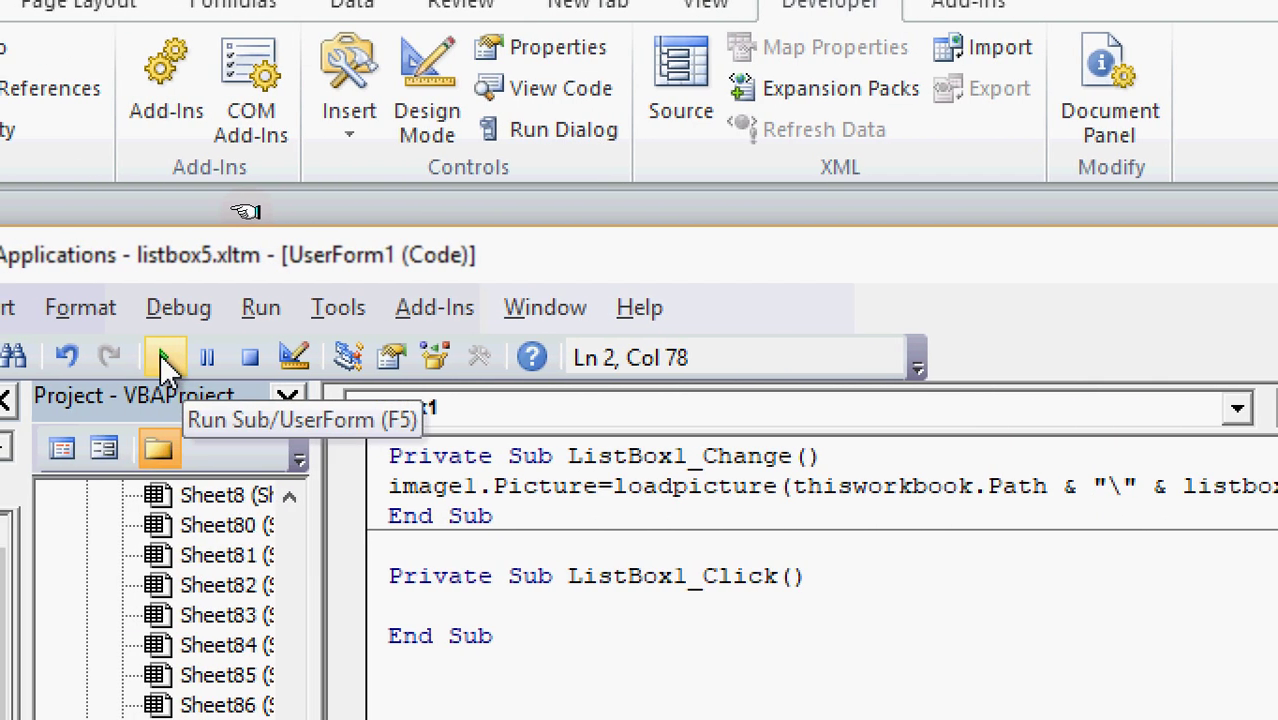
# Run UserForm1 and select each of the ten actors to confirm their photos appear.
pyautogui.click(163, 356)
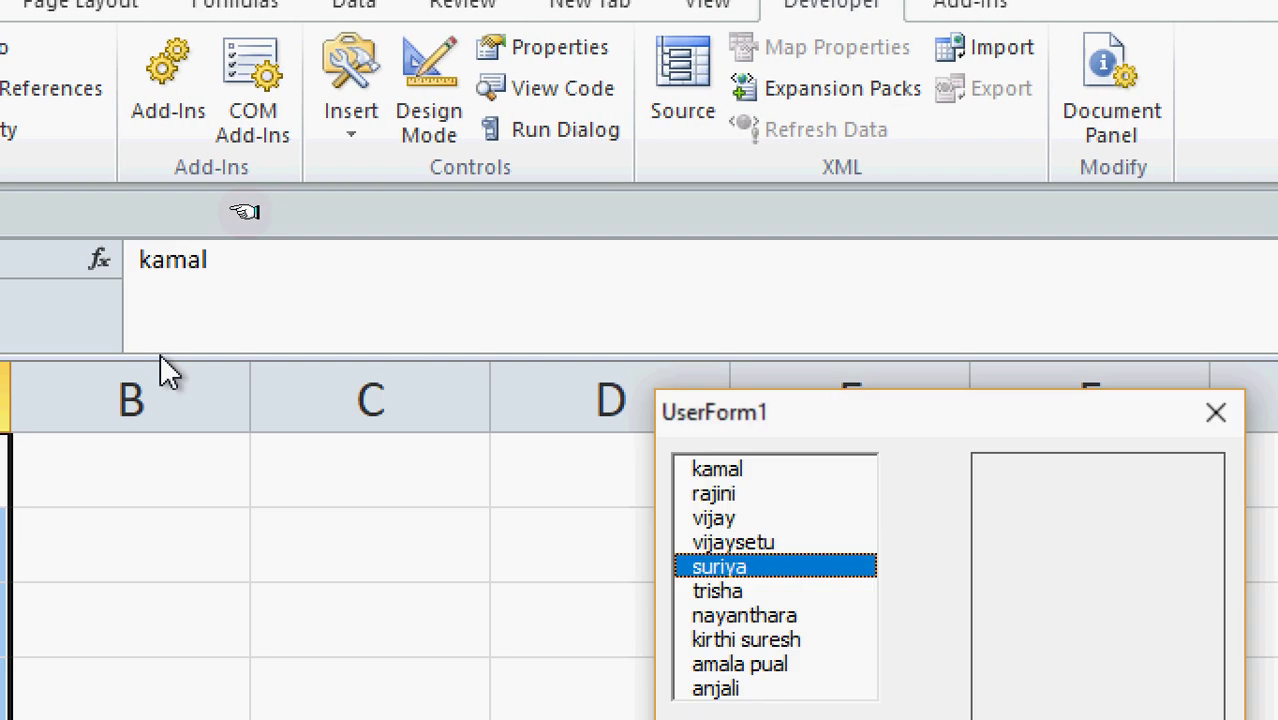
pyautogui.moveTo(632, 358); pyautogui.dragTo(432, 171)
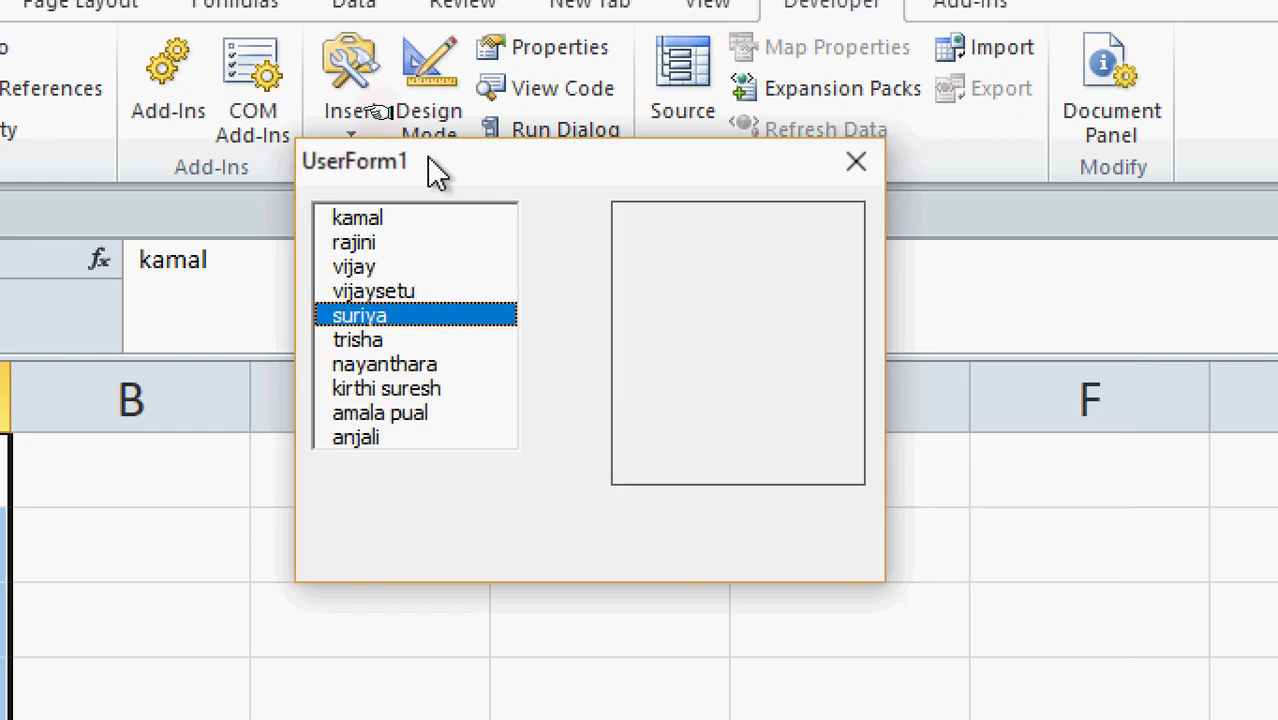
pyautogui.click(372, 219)
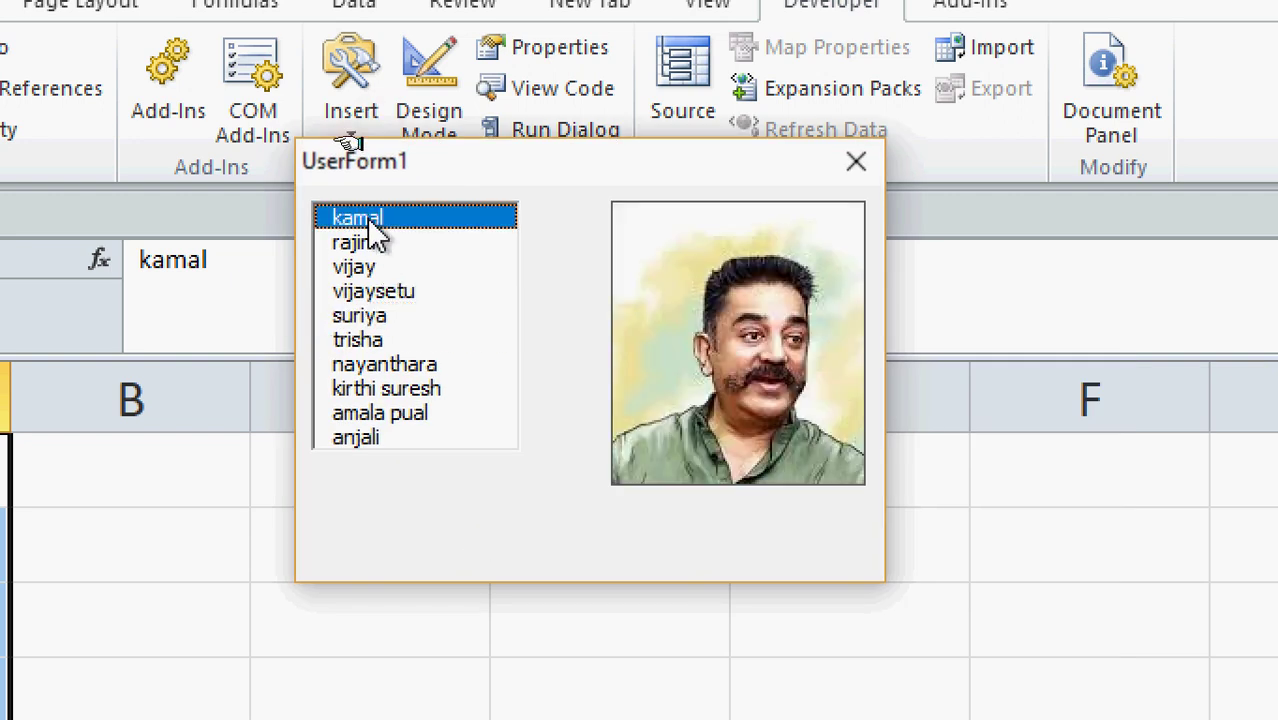
pyautogui.click(366, 248)
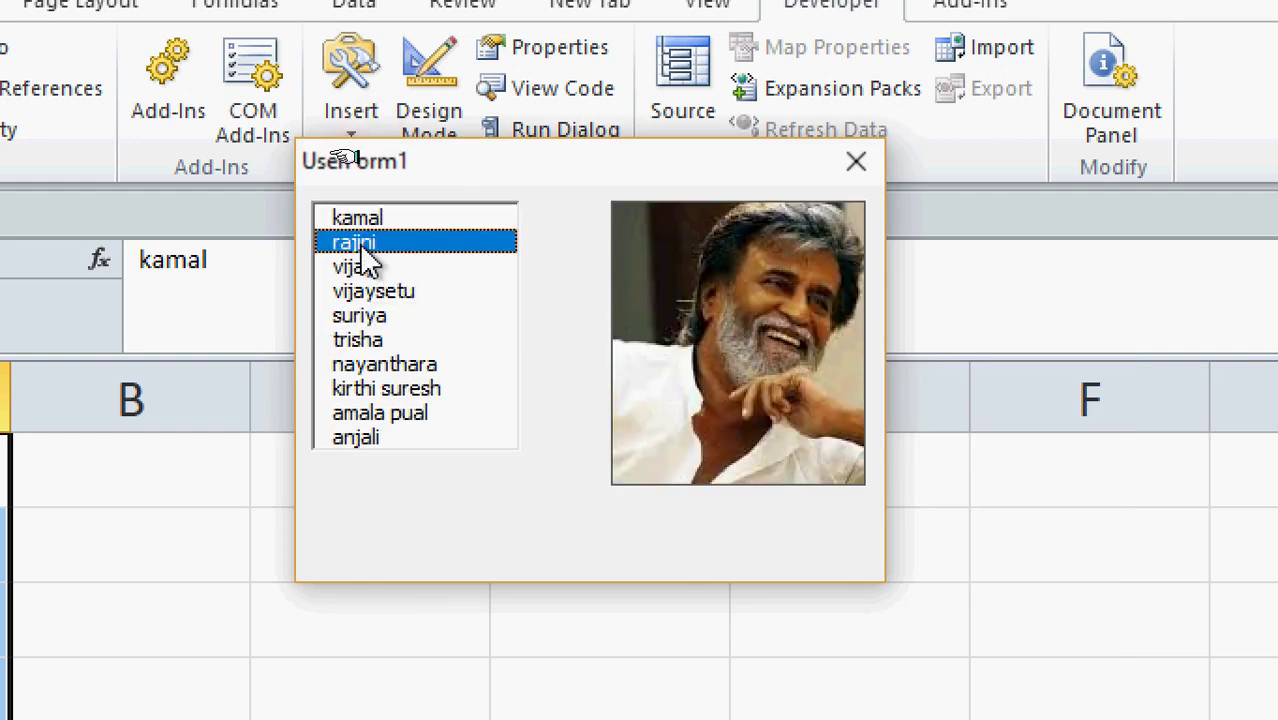
pyautogui.click(364, 267)
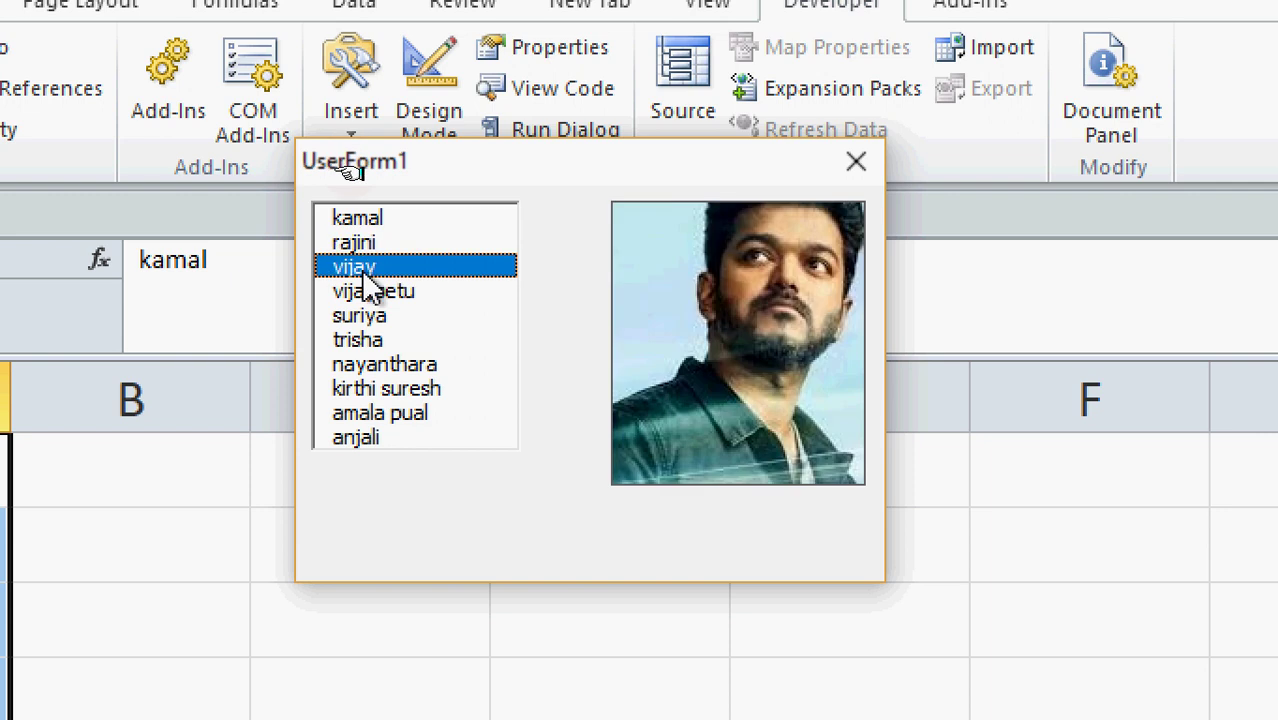
pyautogui.click(372, 298)
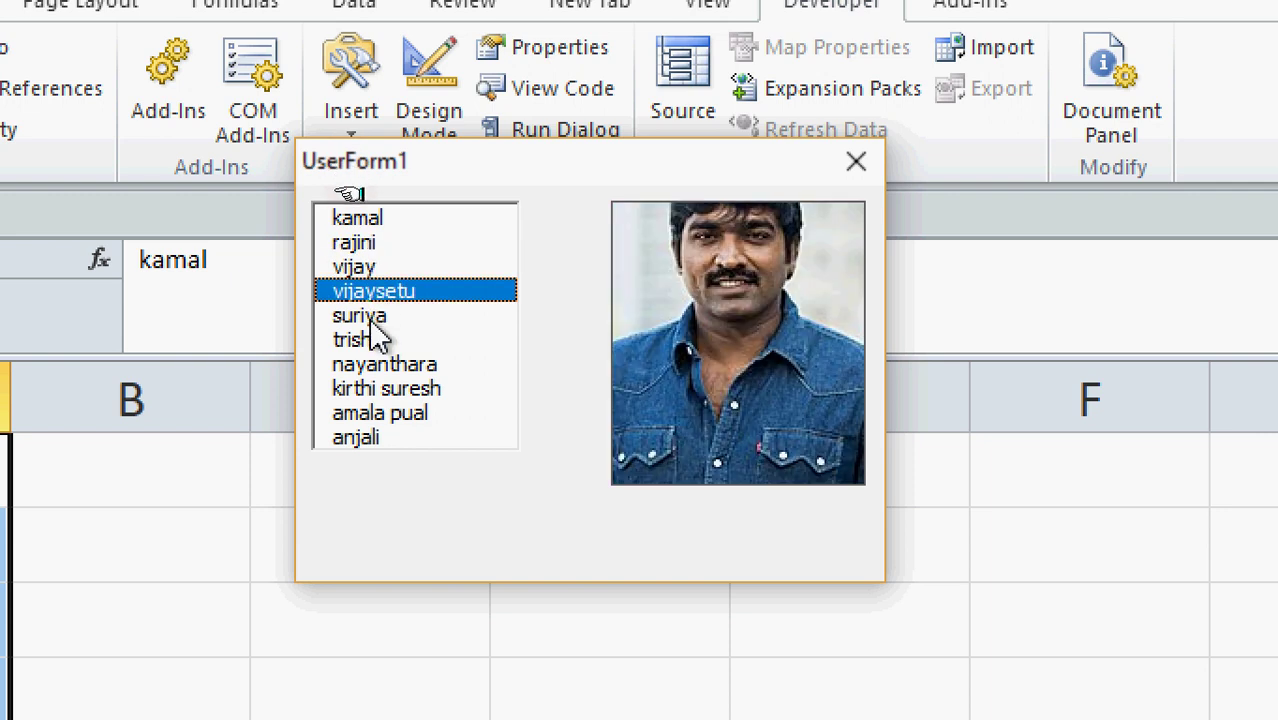
pyautogui.click(375, 325)
pyautogui.click(370, 340)
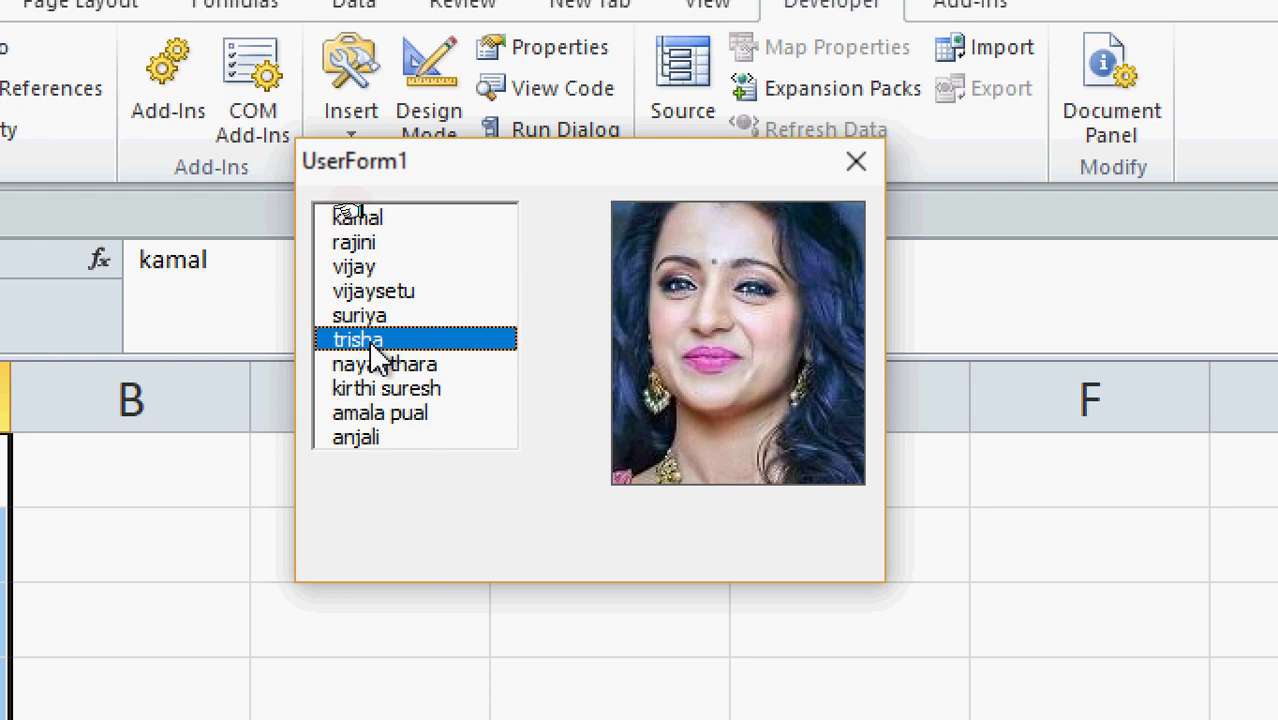
pyautogui.click(376, 368)
pyautogui.click(374, 386)
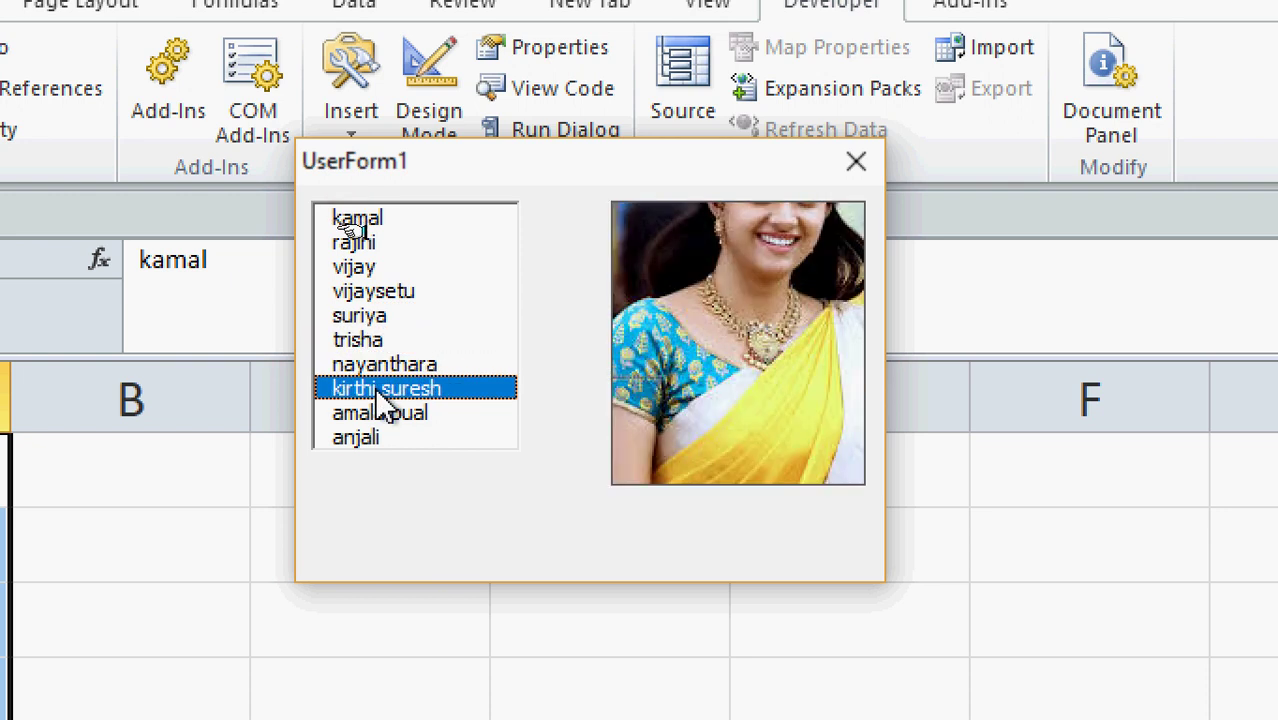
pyautogui.click(377, 413)
pyautogui.click(369, 438)
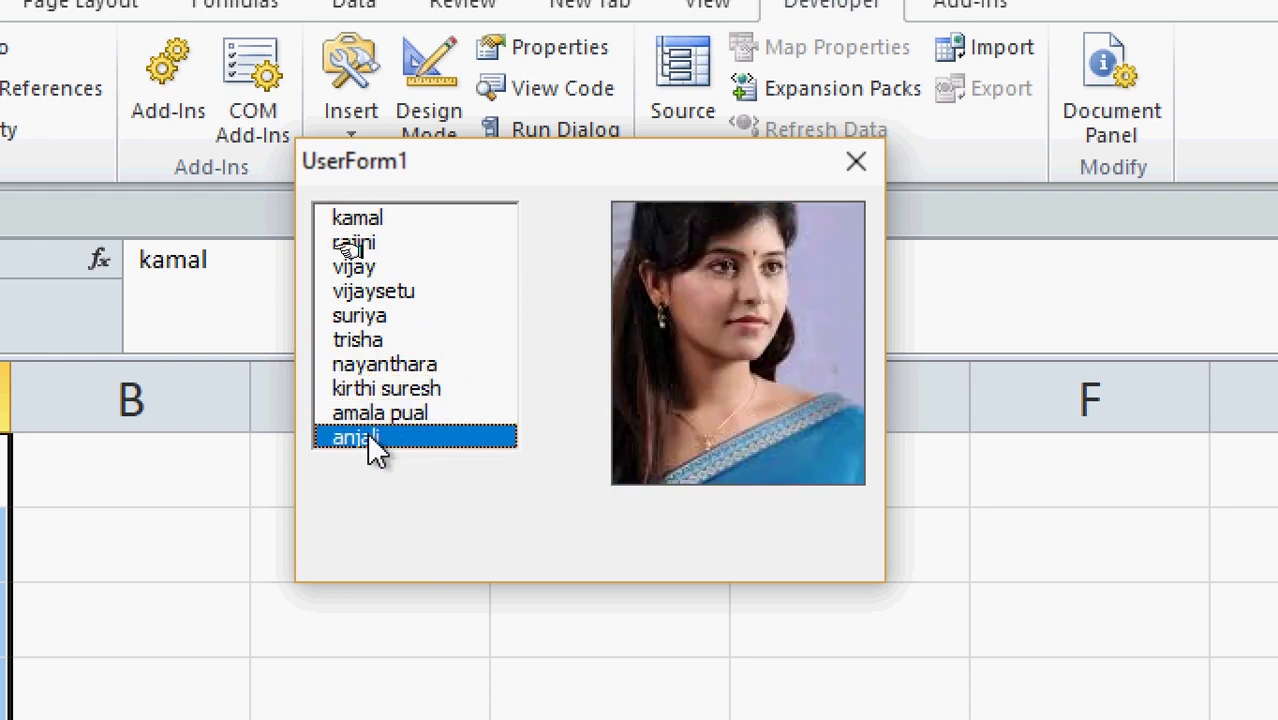